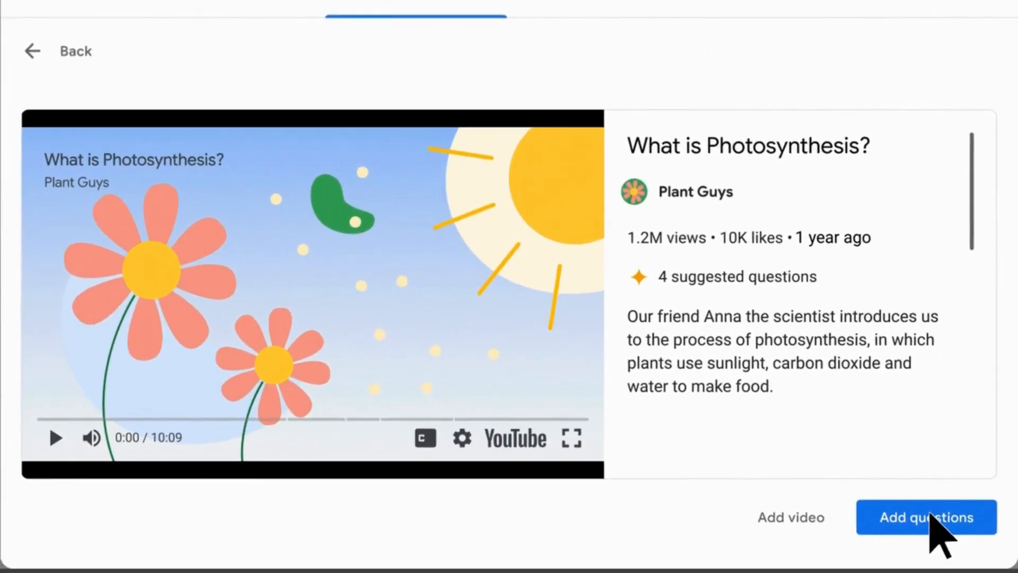
Start adding questions to the "What is Photosynthesis?" video and bring up its suggested activity questions
{"action": "left_click", "coordinate": [930, 514]}
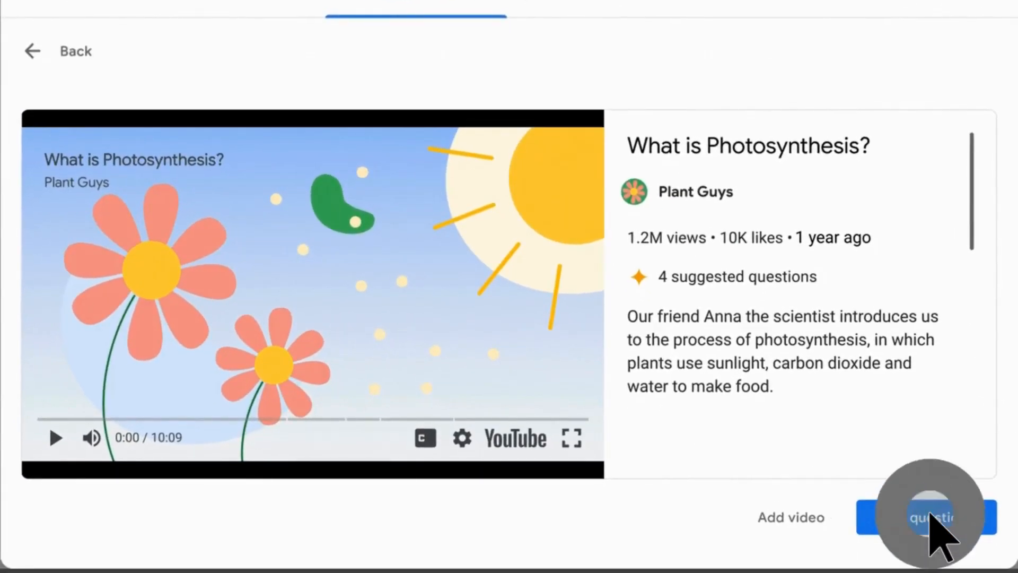
{"action": "scroll", "coordinate": [941, 535], "scroll_direction": "down", "scroll_amount": 5}
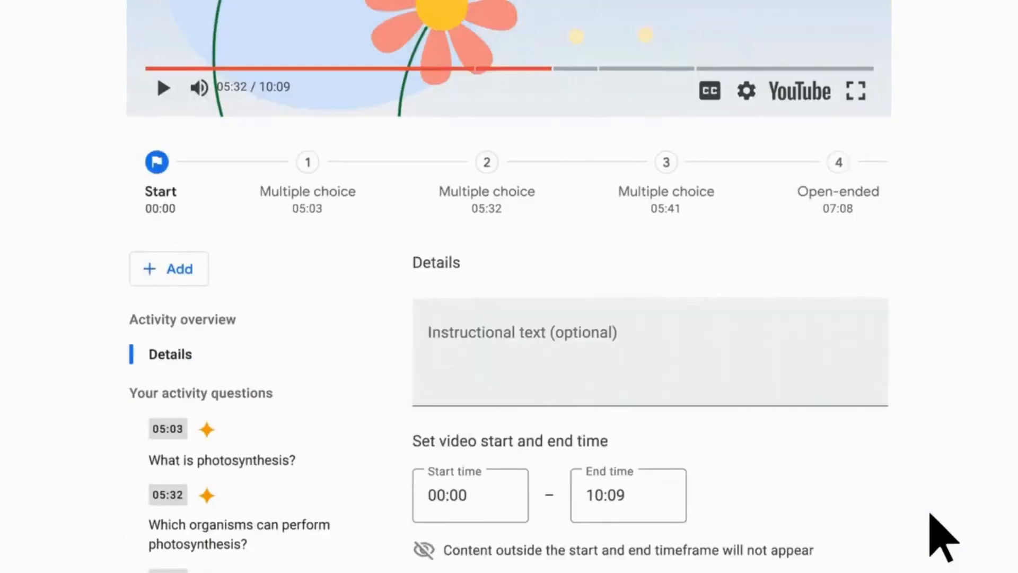
{"action": "scroll", "coordinate": [933, 519], "scroll_direction": "down", "scroll_amount": 4}
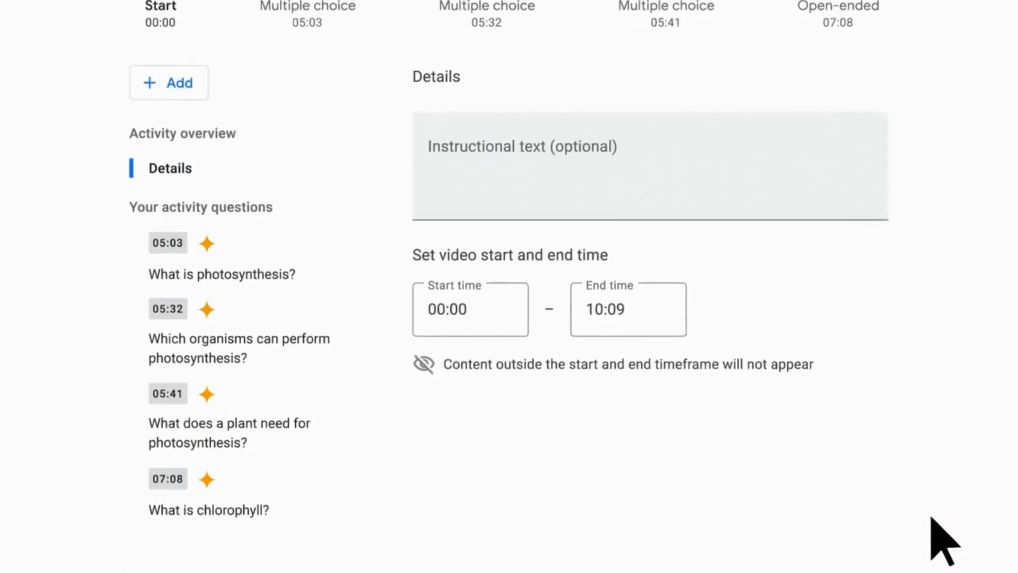
Open the suggested question "Which organisms can perform photosynthesis?" and add a fourth answer option
{"action": "left_click", "coordinate": [217, 331]}
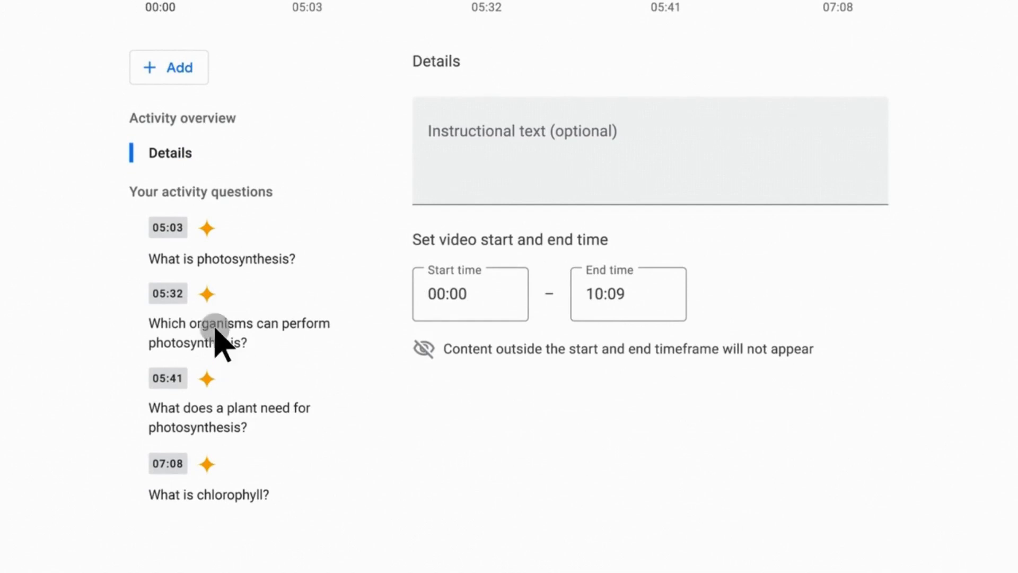
{"action": "scroll", "coordinate": [215, 345], "scroll_direction": "down", "scroll_amount": 5}
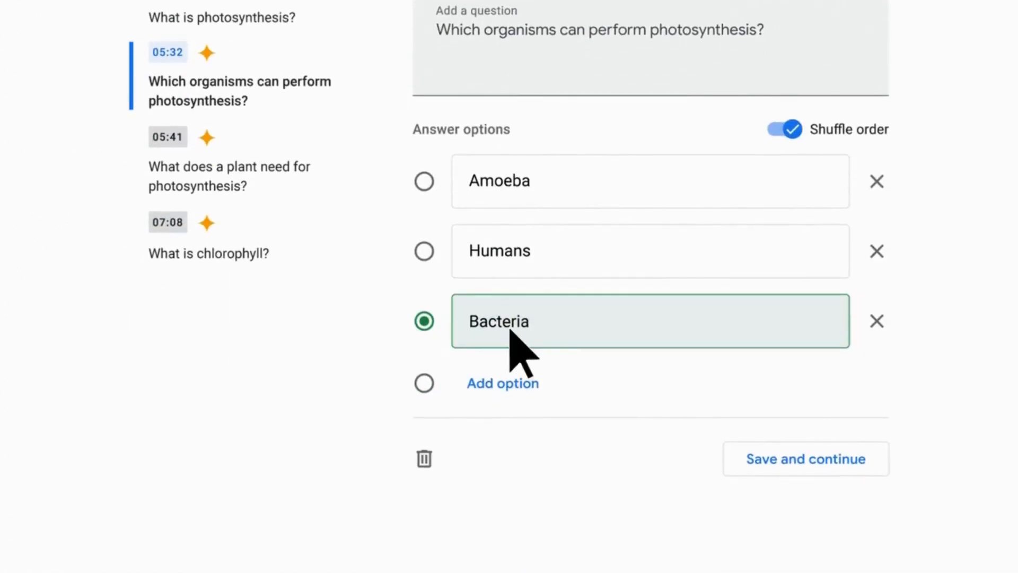
{"action": "left_click", "coordinate": [479, 391]}
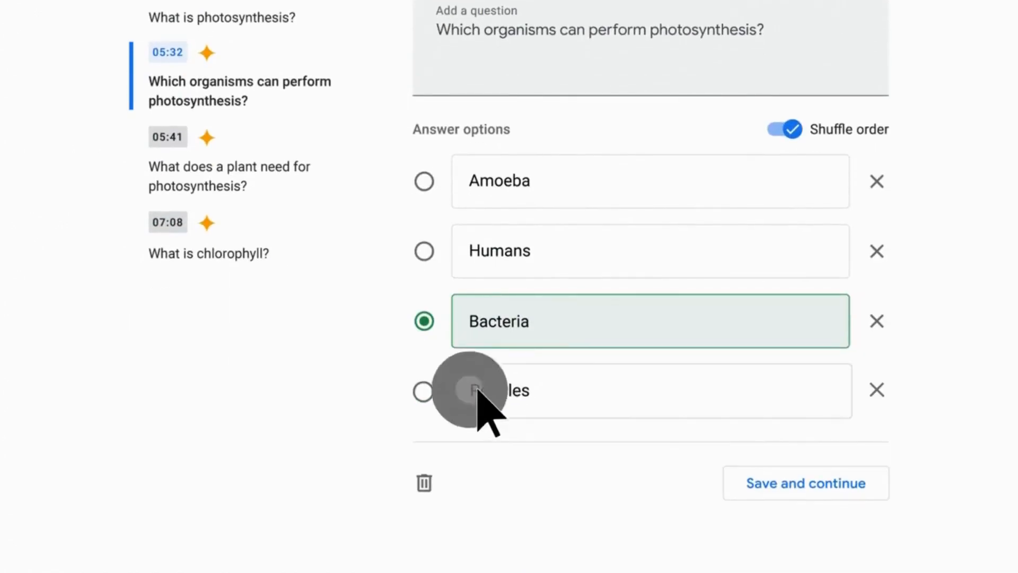
{"action": "scroll", "coordinate": [539, 341], "scroll_direction": "up", "scroll_amount": 3}
{"action": "scroll", "coordinate": [599, 205], "scroll_direction": "up", "scroll_amount": 2}
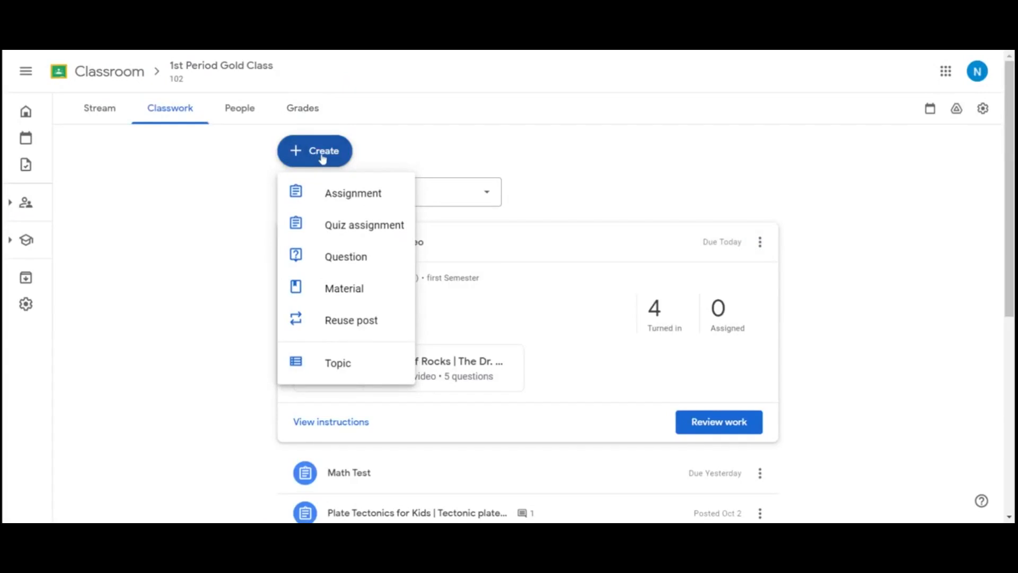
Create a new assignment for the class and start attaching a YouTube video, checking the existing video activities
{"action": "left_click", "coordinate": [354, 197]}
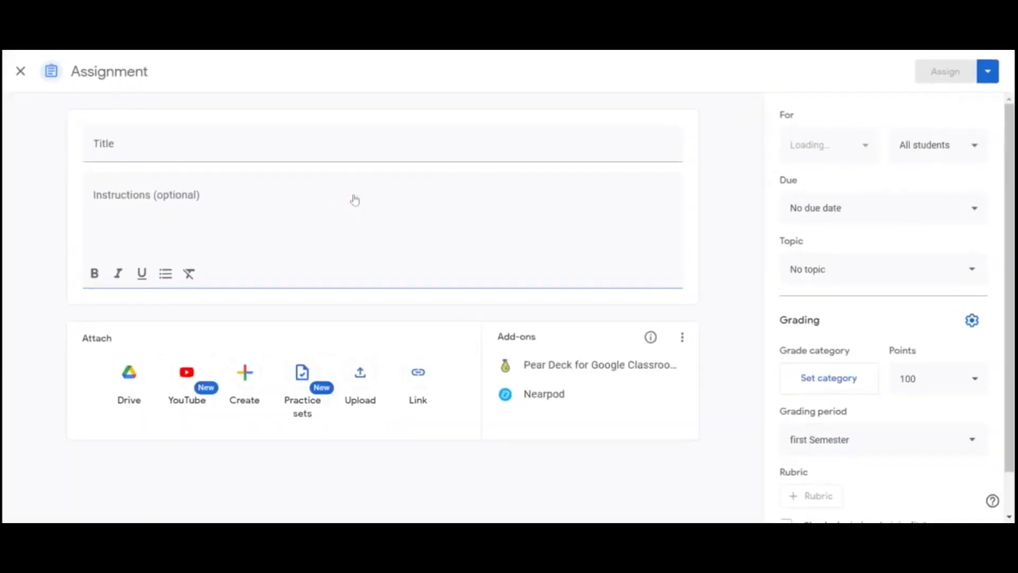
{"action": "left_click", "coordinate": [190, 383]}
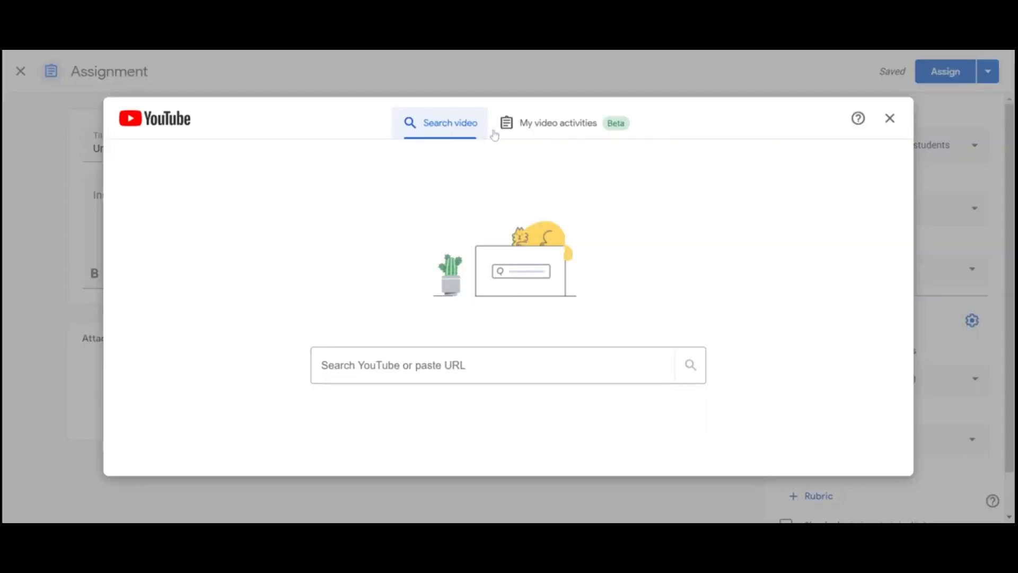
{"action": "left_click", "coordinate": [553, 131]}
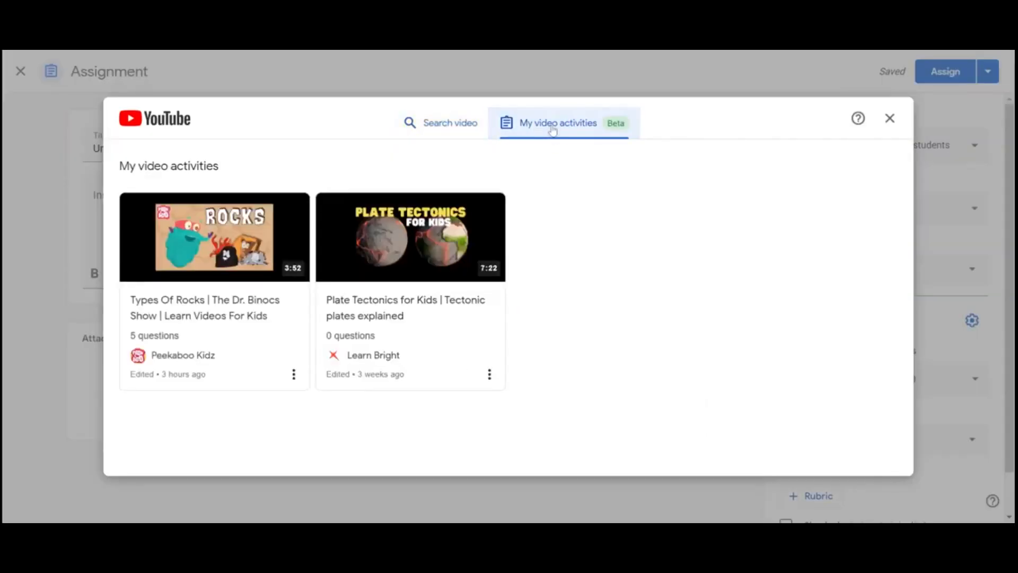
{"action": "left_click", "coordinate": [444, 127]}
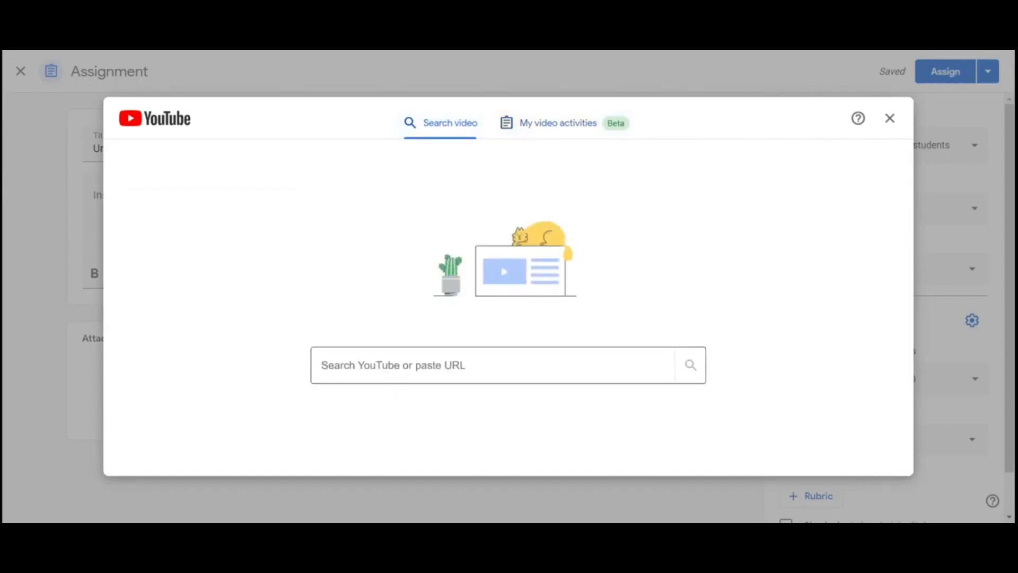
{"action": "left_click", "coordinate": [388, 366]}
{"action": "type", "text": "https://www.youtube.com/watch?v=e8YzKyot4Pc"}
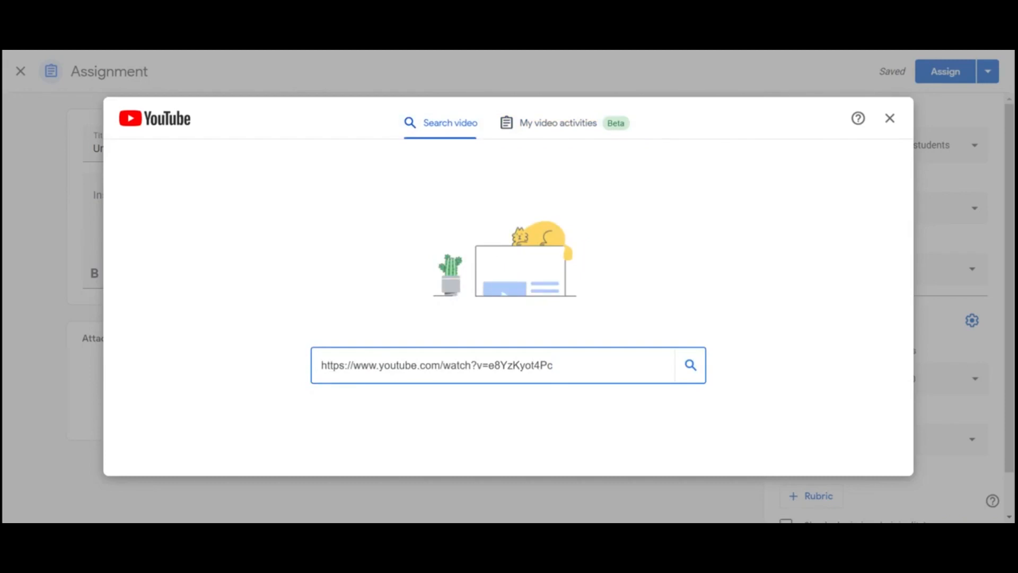
{"action": "key", "text": "Return"}
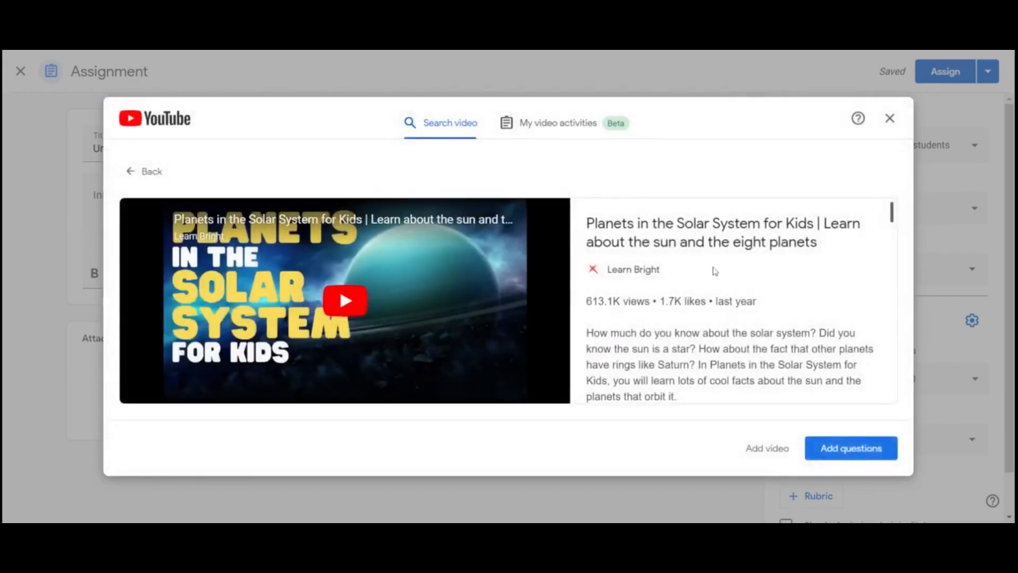
{"action": "scroll", "coordinate": [714, 271], "scroll_direction": "down", "scroll_amount": 2}
{"action": "scroll", "coordinate": [715, 271], "scroll_direction": "up", "scroll_amount": 2}
{"action": "mouse_move", "coordinate": [836, 455]}
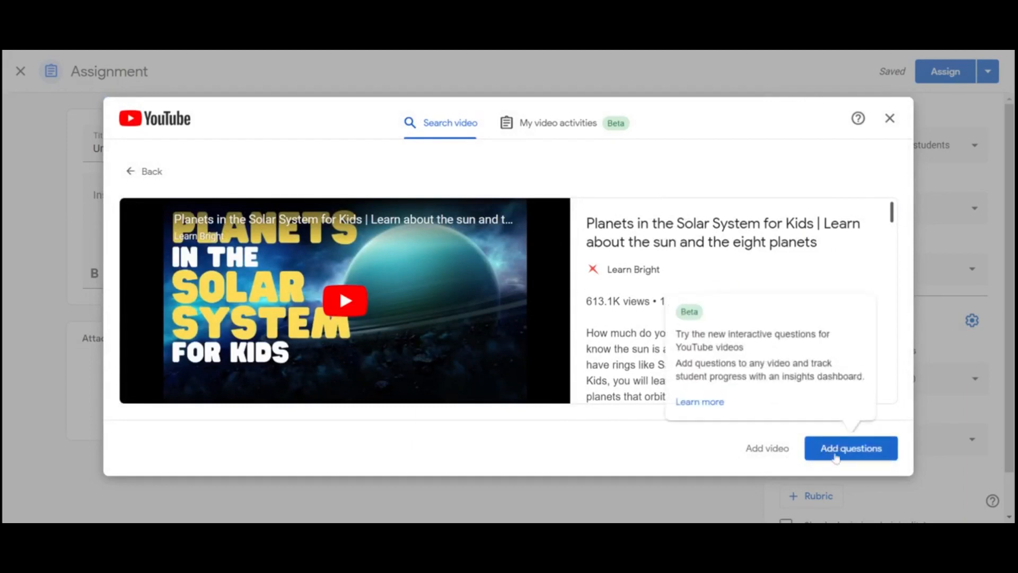
{"action": "left_click", "coordinate": [831, 456]}
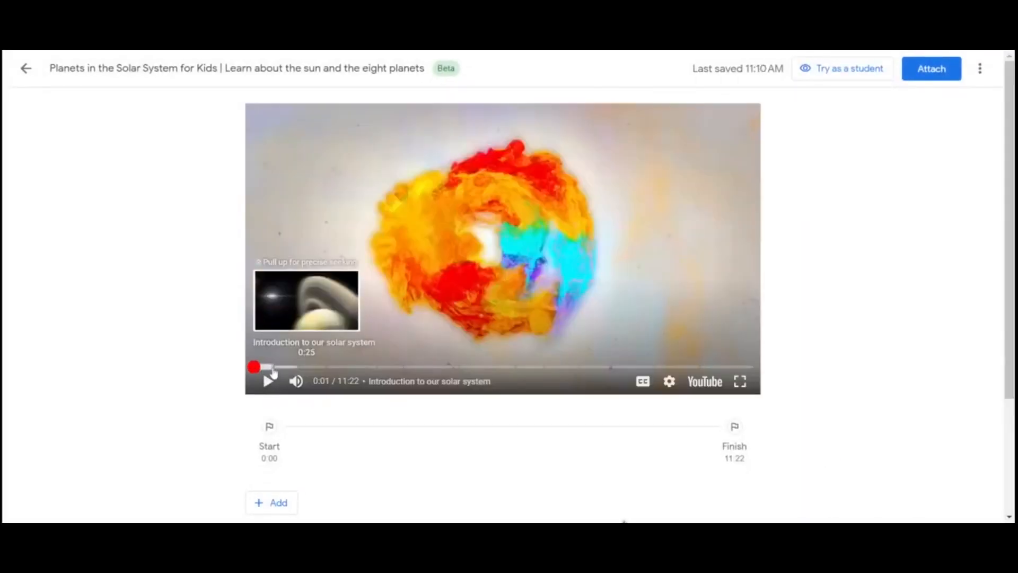
Add an open-ended question near the end of the video's introduction and set its question time to 0:27
{"action": "left_click", "coordinate": [274, 368]}
{"action": "scroll", "coordinate": [466, 455], "scroll_direction": "down", "scroll_amount": 2}
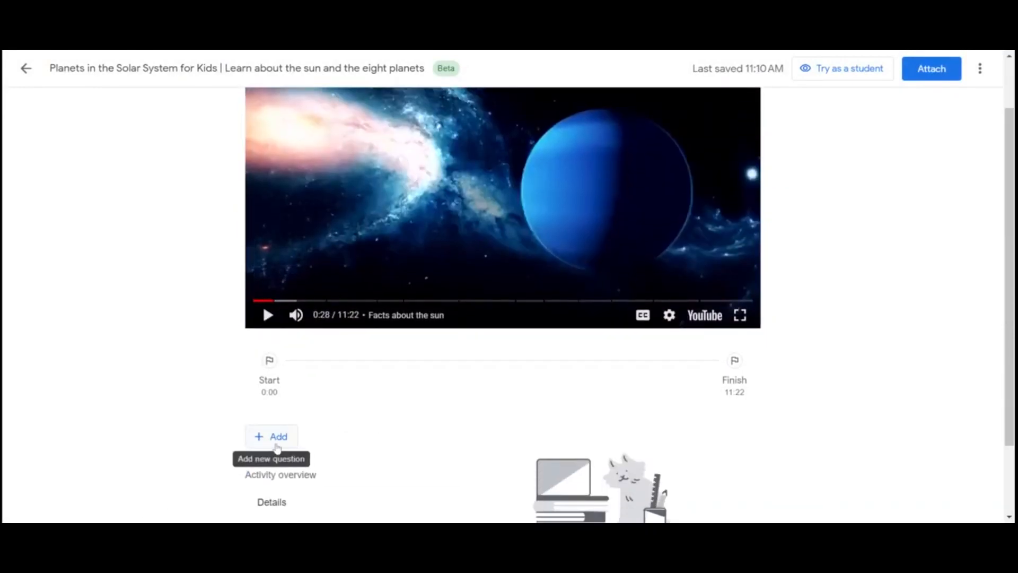
{"action": "left_click", "coordinate": [276, 448]}
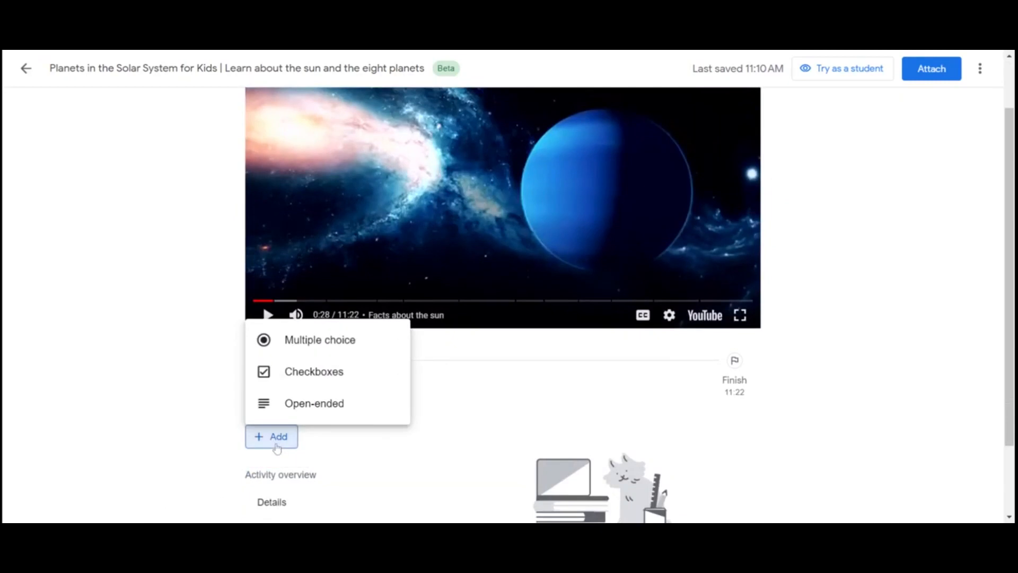
{"action": "left_click", "coordinate": [316, 403]}
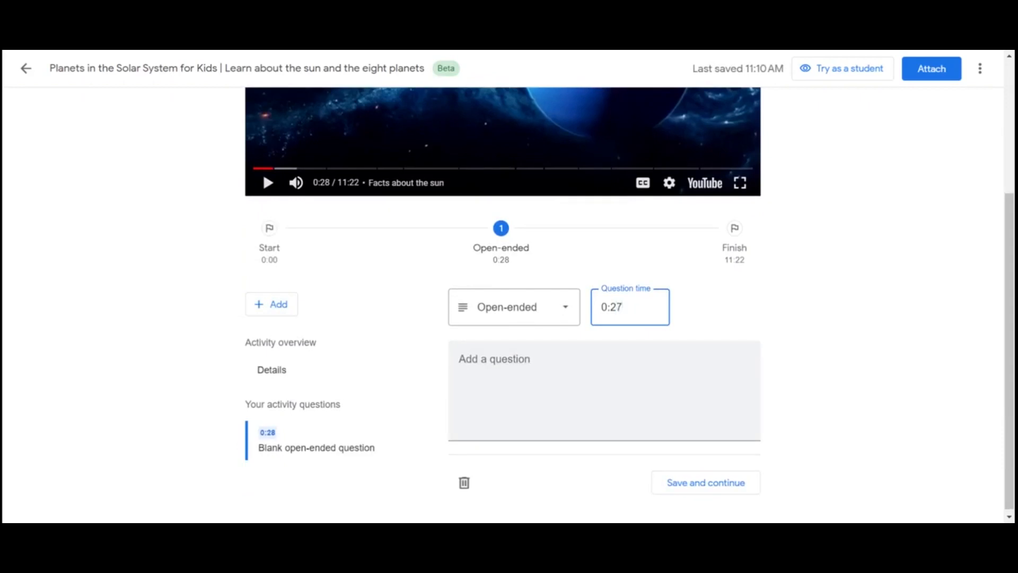
{"action": "key", "text": "Tab"}
Enter "How many planets are in our solar system?" as the question text
{"action": "type", "text": "HOw"}
{"action": "key", "text": "BackSpace"}
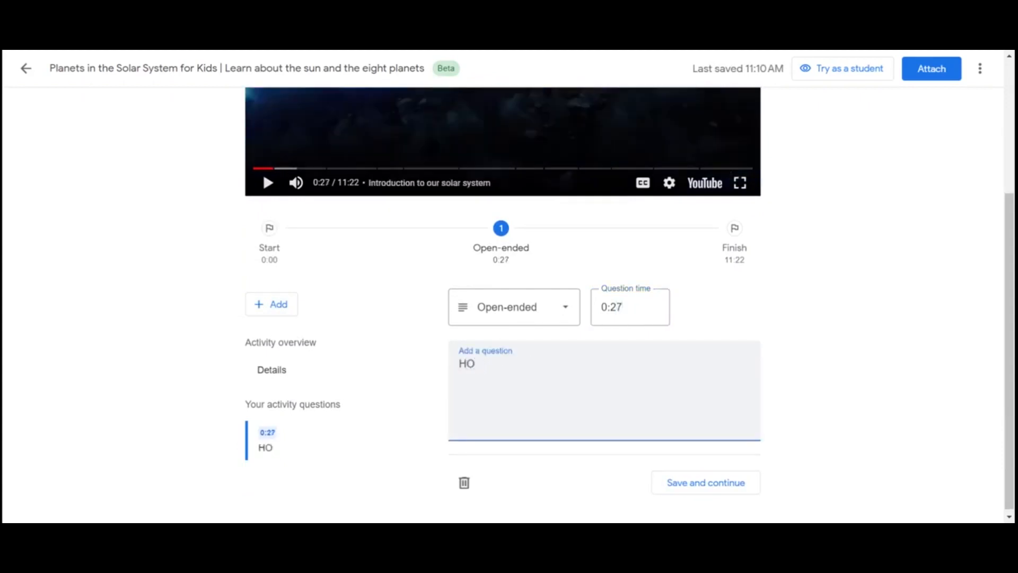
{"action": "type", "text": "w many pla"}
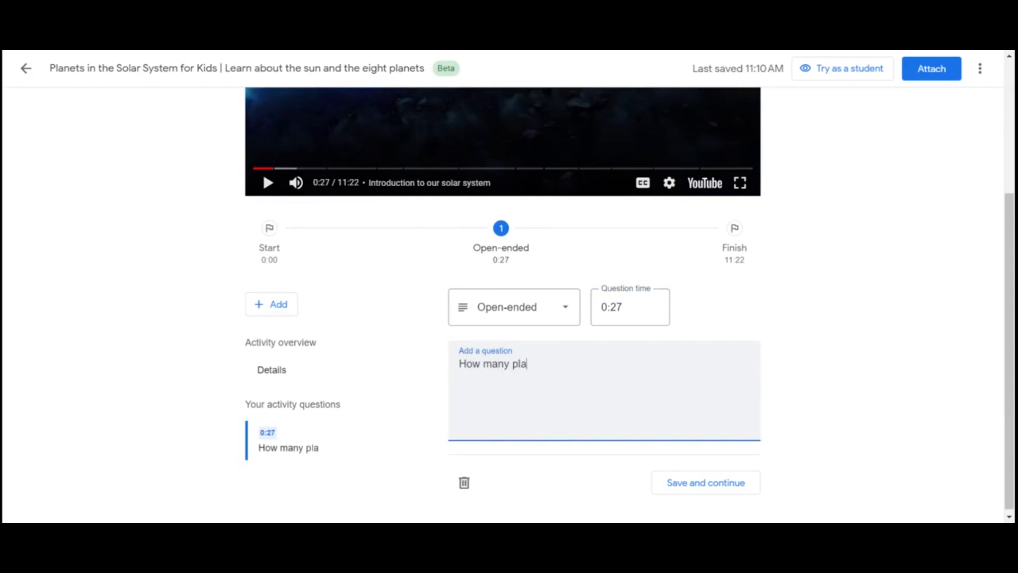
{"action": "type", "text": "nets are in our solar sys"}
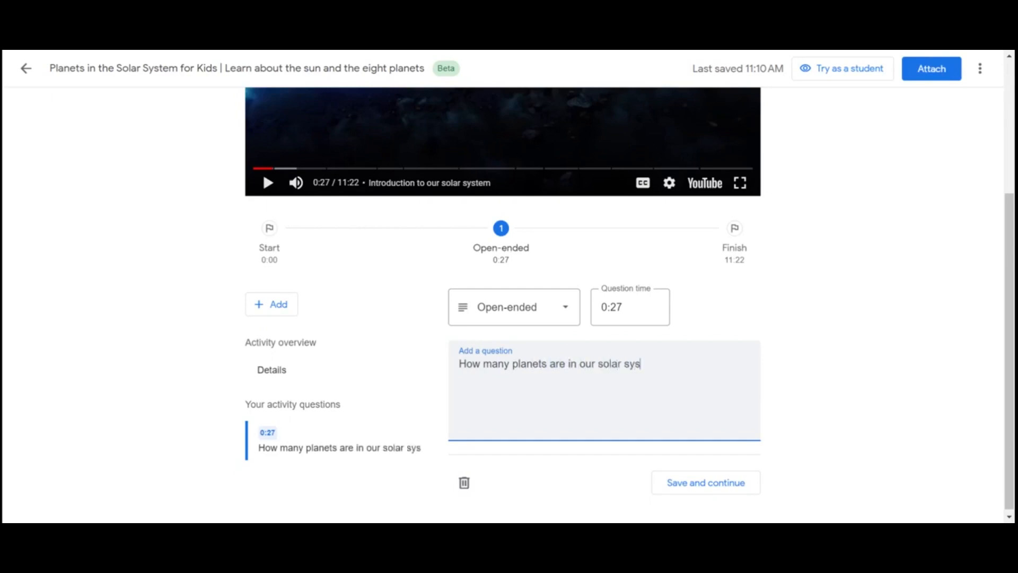
{"action": "type", "text": "tem?"}
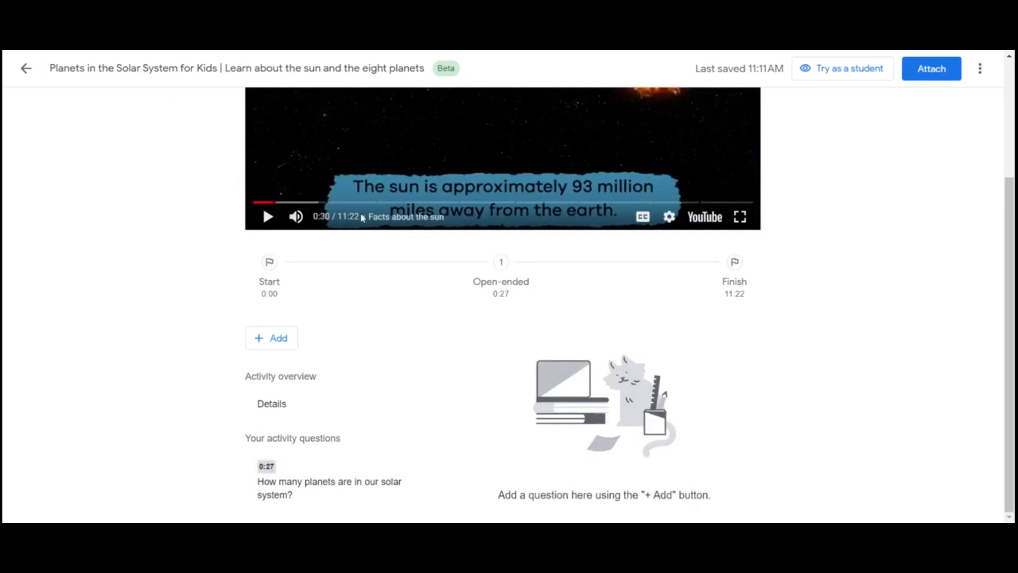
Reopen the question about the number of planets and change its type to Multiple choice
{"action": "left_click", "coordinate": [323, 483]}
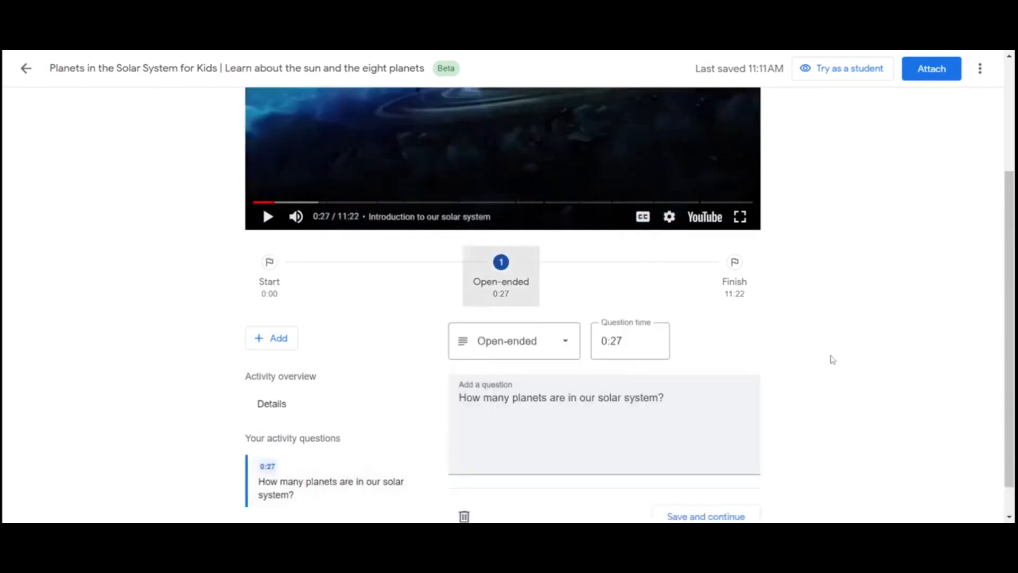
{"action": "left_click", "coordinate": [558, 352]}
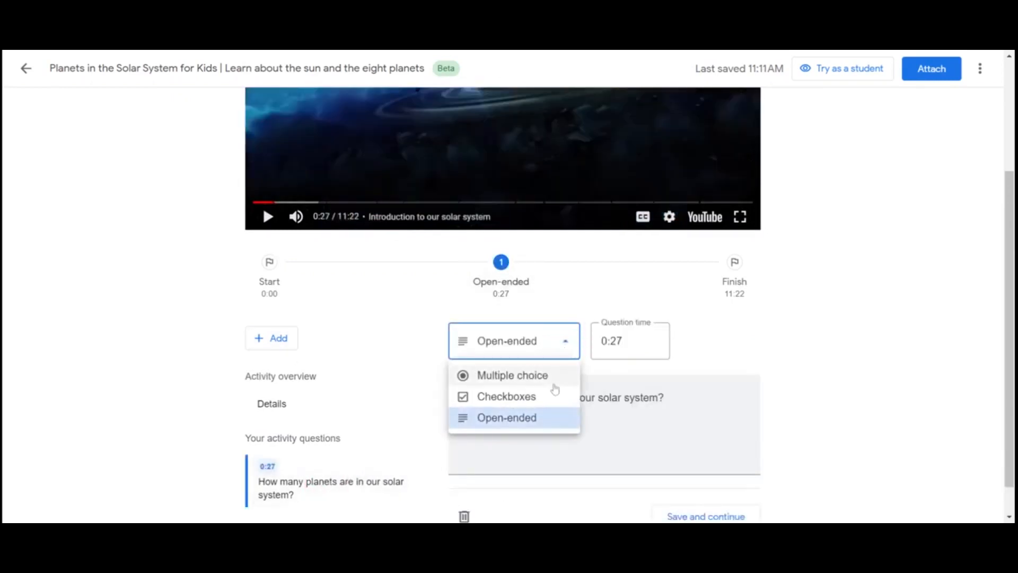
{"action": "left_click", "coordinate": [554, 381]}
{"action": "scroll", "coordinate": [763, 445], "scroll_direction": "down", "scroll_amount": 4}
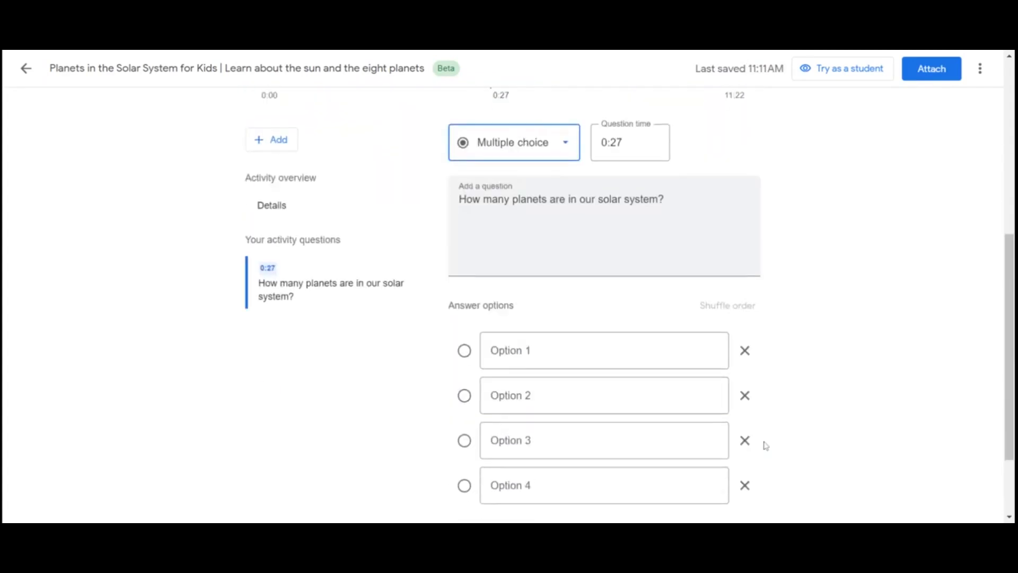
Fill in the four answer options with 9, 8, 7 and 10
{"action": "left_click", "coordinate": [556, 347]}
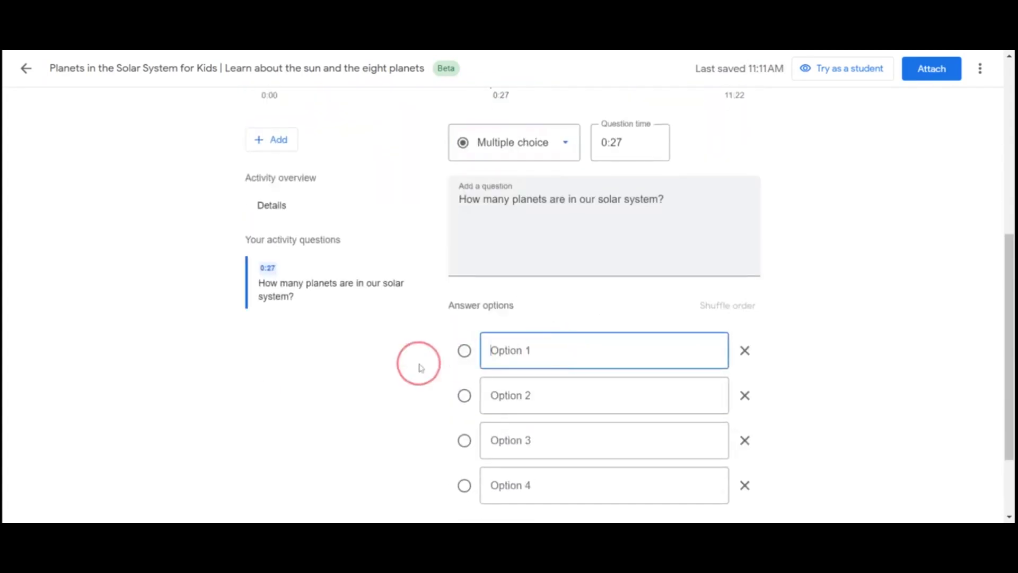
{"action": "type", "text": "9"}
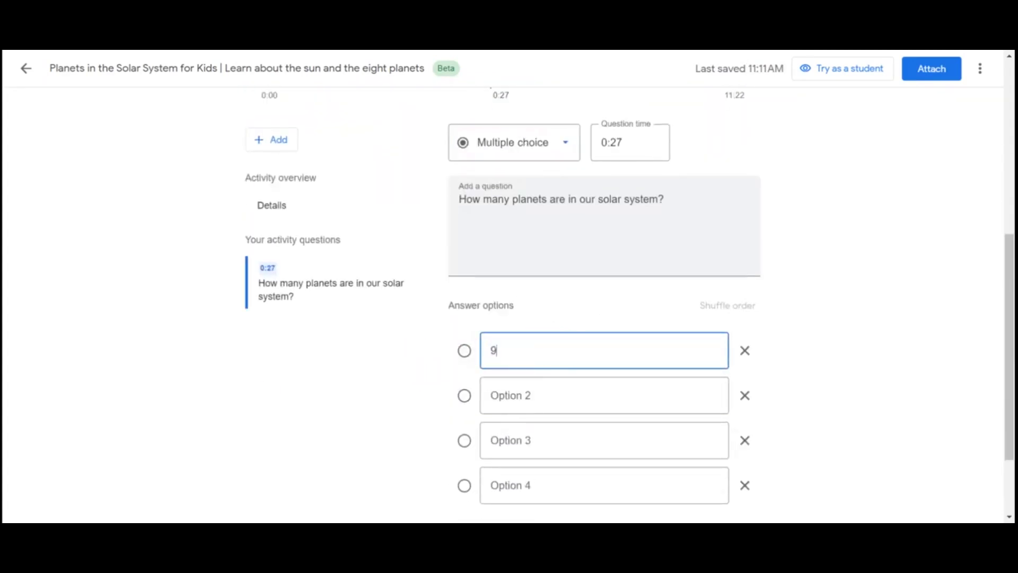
{"action": "left_click", "coordinate": [572, 403]}
{"action": "type", "text": "8"}
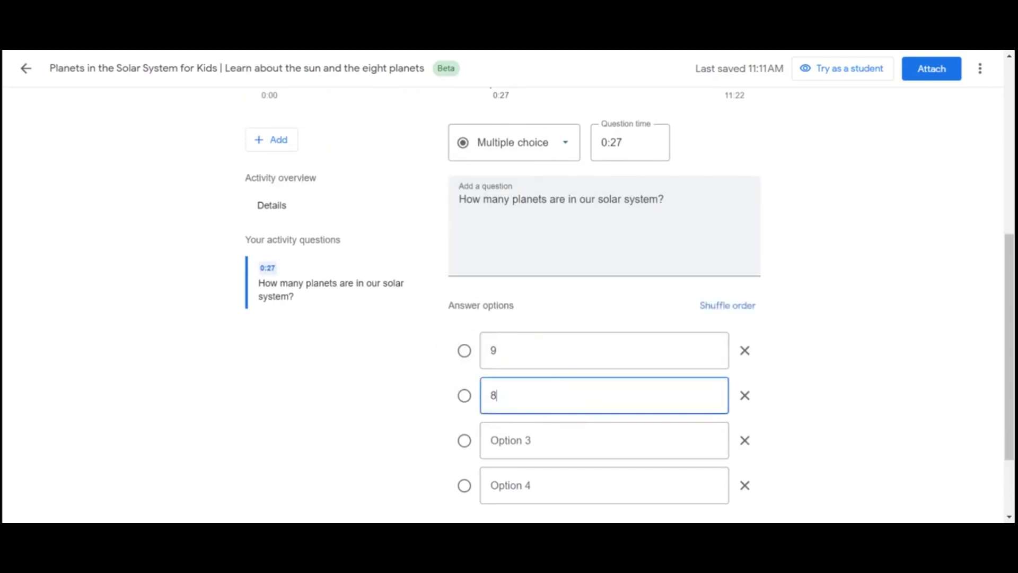
{"action": "left_click", "coordinate": [609, 446]}
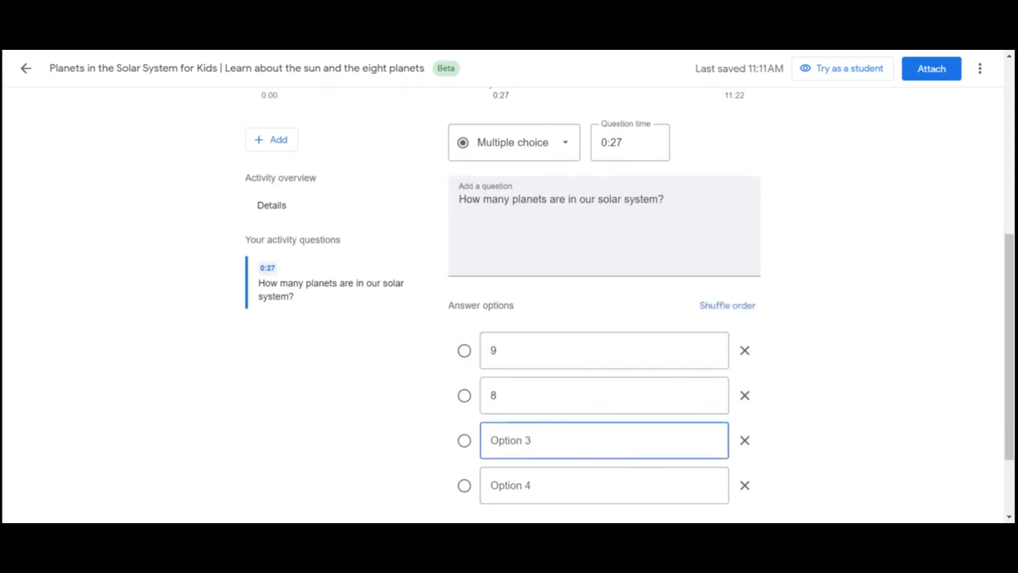
{"action": "type", "text": "7"}
{"action": "left_click", "coordinate": [568, 482]}
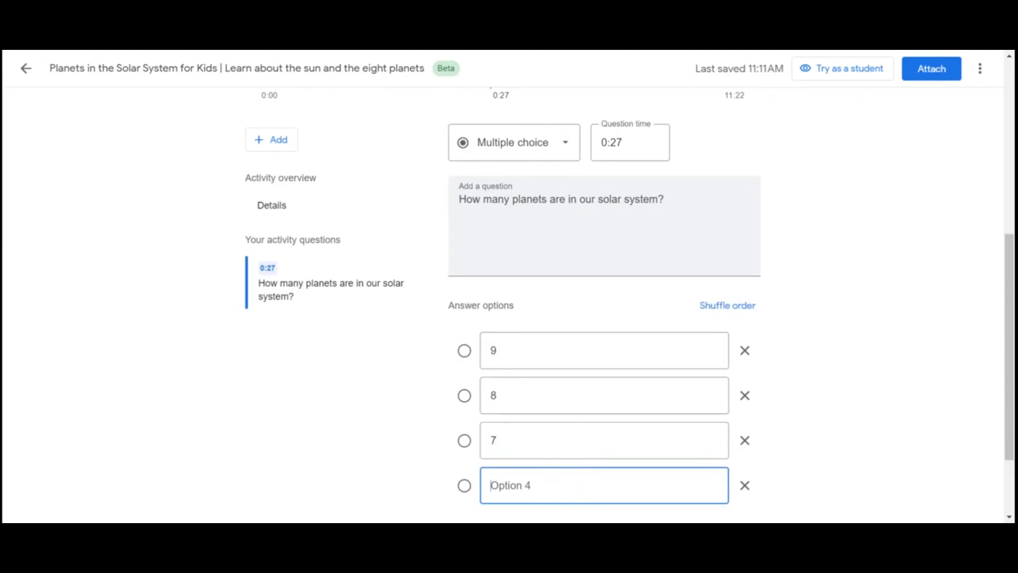
{"action": "type", "text": "10"}
Shuffle the order of the answer options, mark 8 as the correct answer and save the question
{"action": "left_click", "coordinate": [729, 312]}
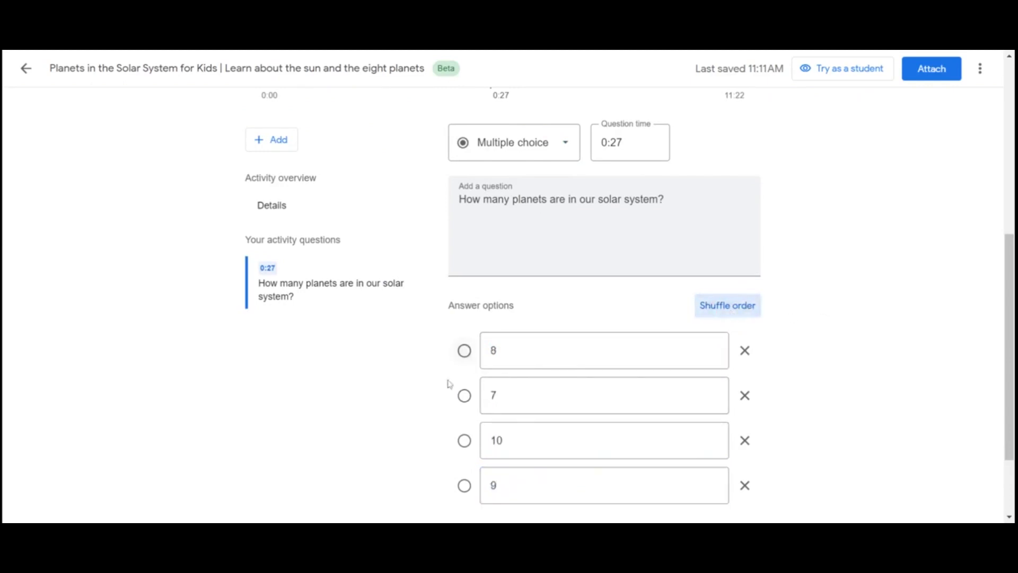
{"action": "left_click", "coordinate": [465, 351]}
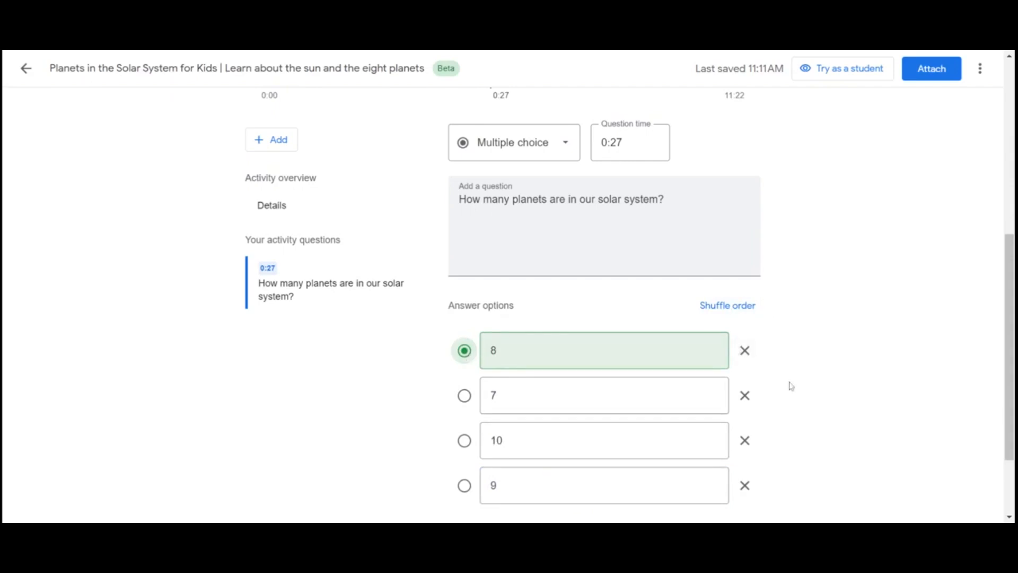
{"action": "scroll", "coordinate": [791, 386], "scroll_direction": "down", "scroll_amount": 2}
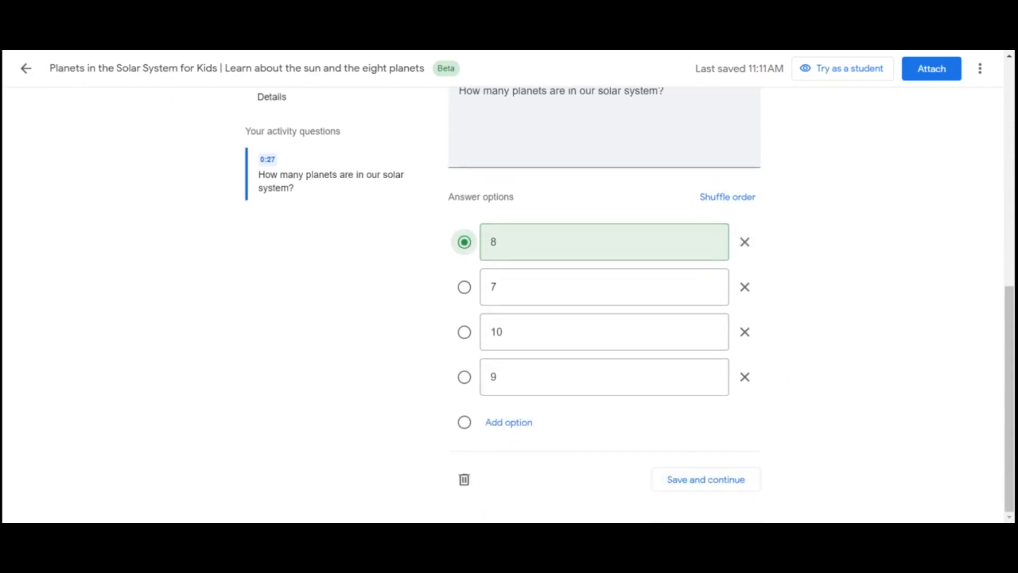
{"action": "left_click", "coordinate": [732, 487]}
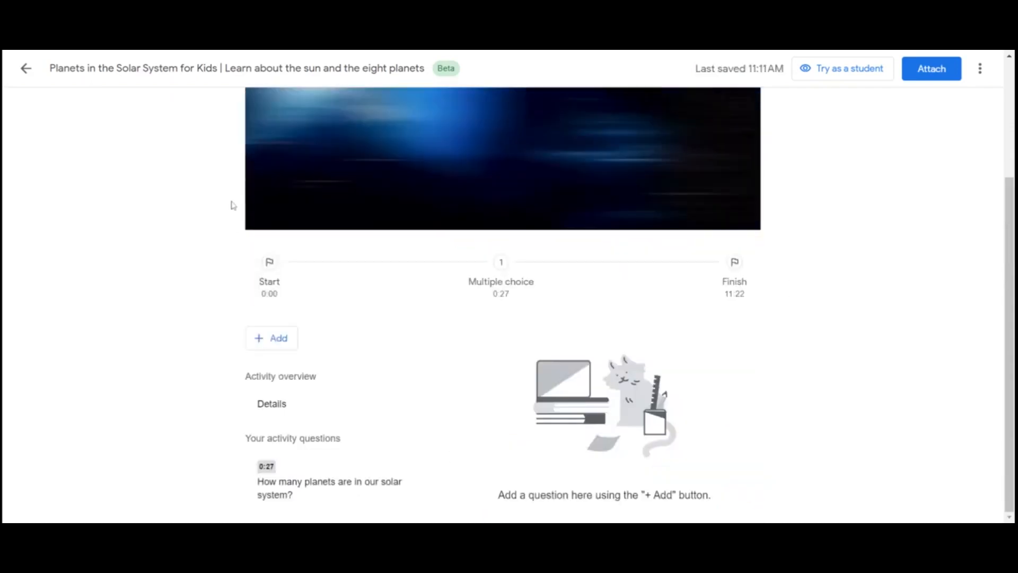
Move the video to 1:28 and add a multiple-choice question at that time
{"action": "left_click", "coordinate": [272, 217]}
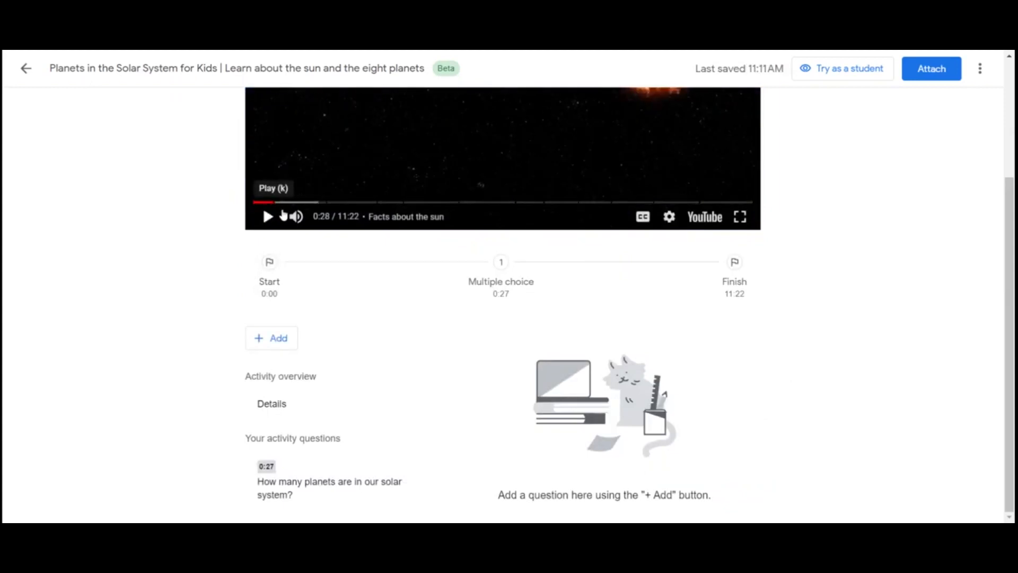
{"action": "left_click", "coordinate": [318, 204]}
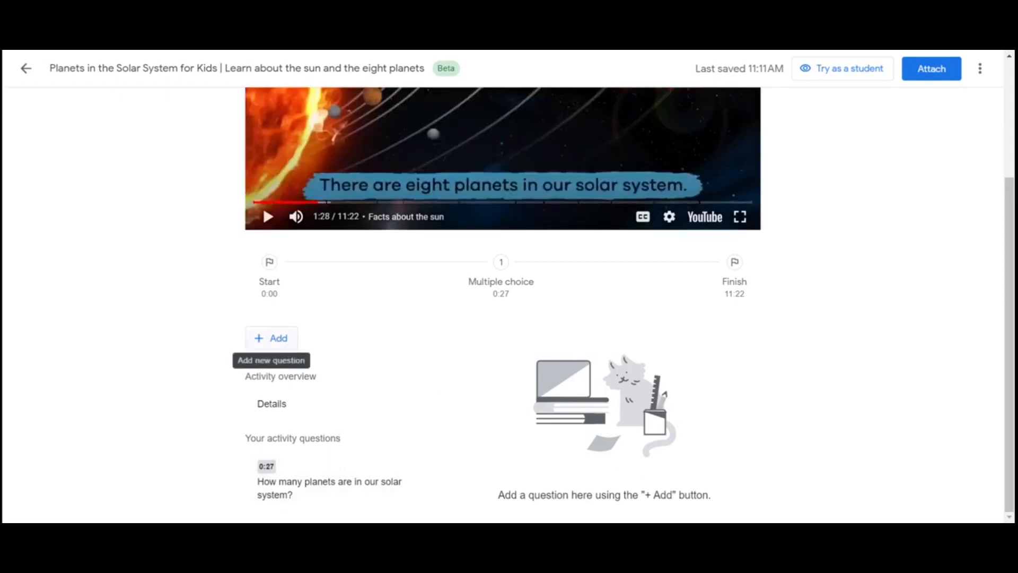
{"action": "left_click", "coordinate": [273, 338]}
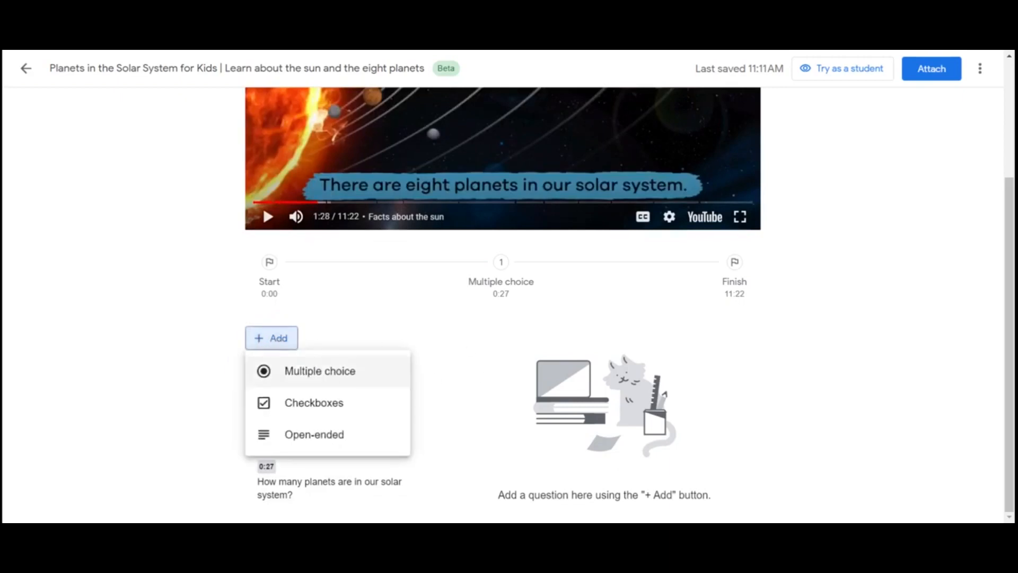
{"action": "left_click", "coordinate": [319, 371]}
Enter "Which planet is closest to the sun?" as the text of the question at 1:28
{"action": "type", "text": "W"}
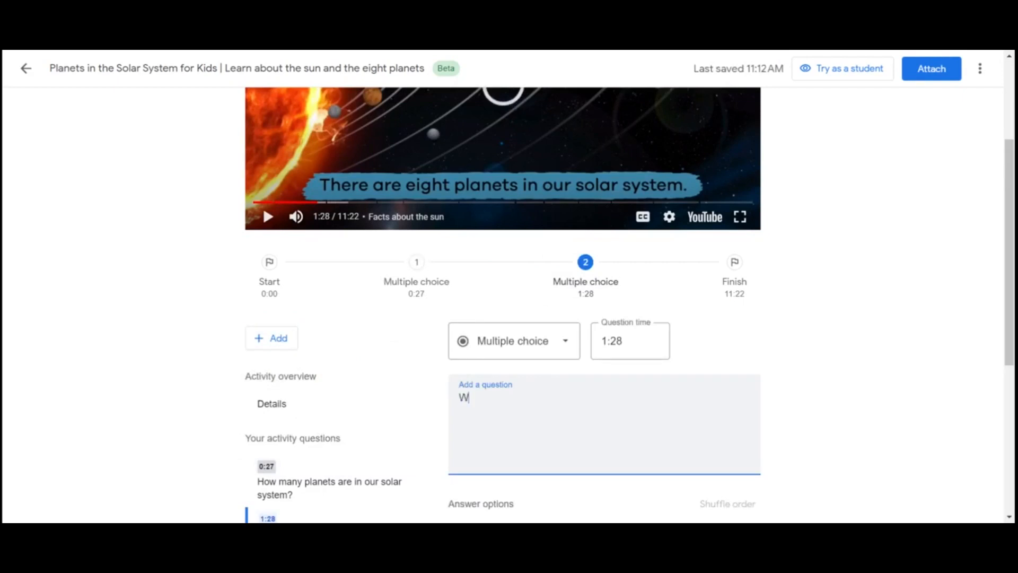
{"action": "type", "text": "hich pla"}
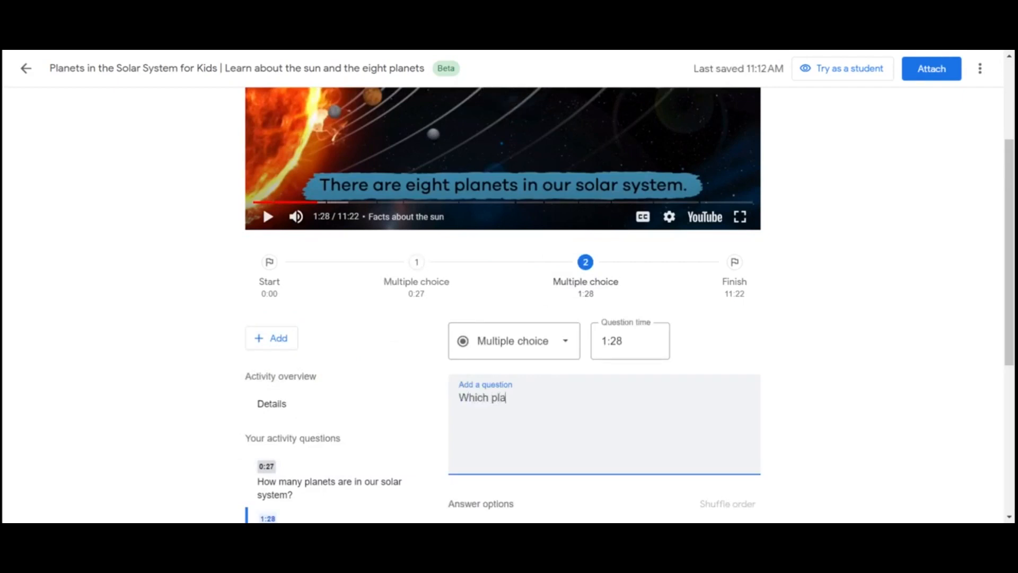
{"action": "type", "text": "net is closest to the "}
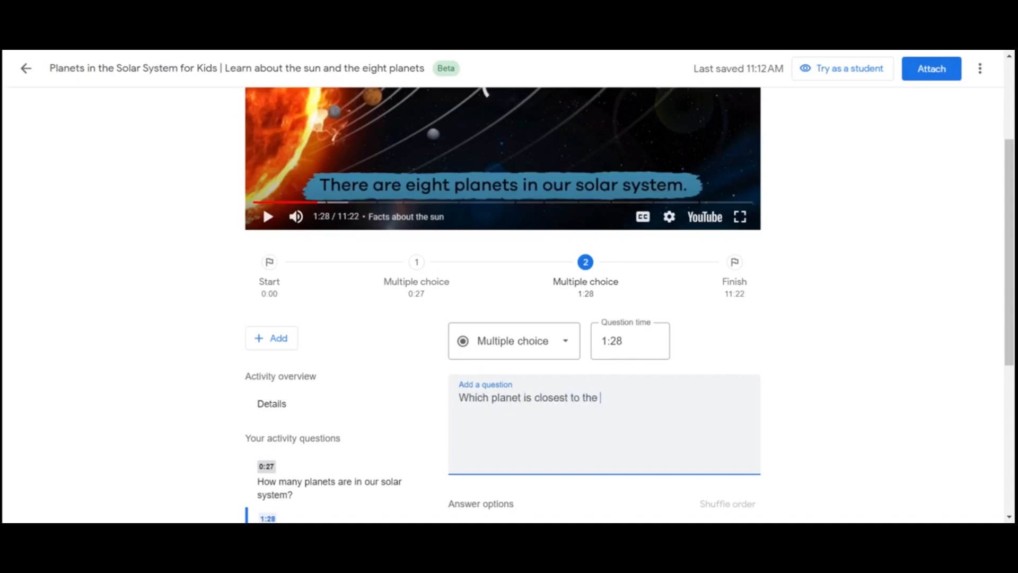
{"action": "type", "text": "sun?"}
Fill in the answer options Mercury, Mars, Earth and Venus, mark Mercury as correct and shuffle their order
{"action": "scroll", "coordinate": [604, 305], "scroll_direction": "down", "scroll_amount": 4}
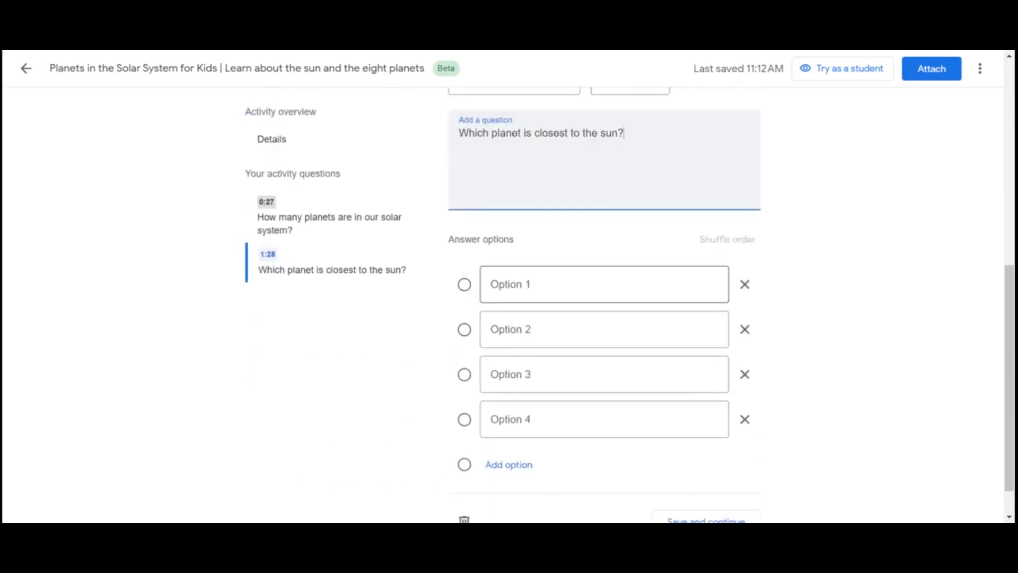
{"action": "left_click", "coordinate": [604, 284]}
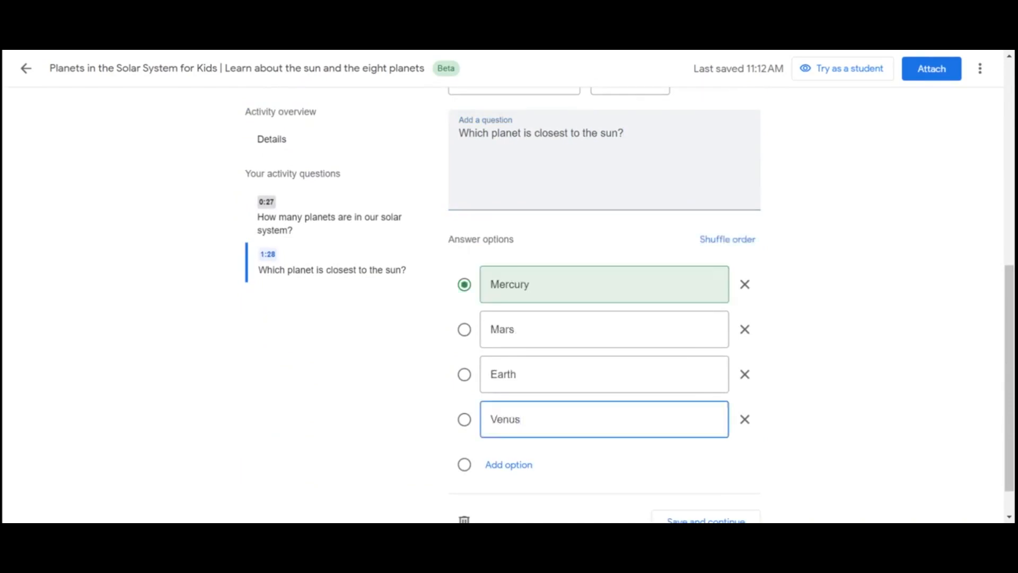
{"action": "left_click", "coordinate": [727, 239]}
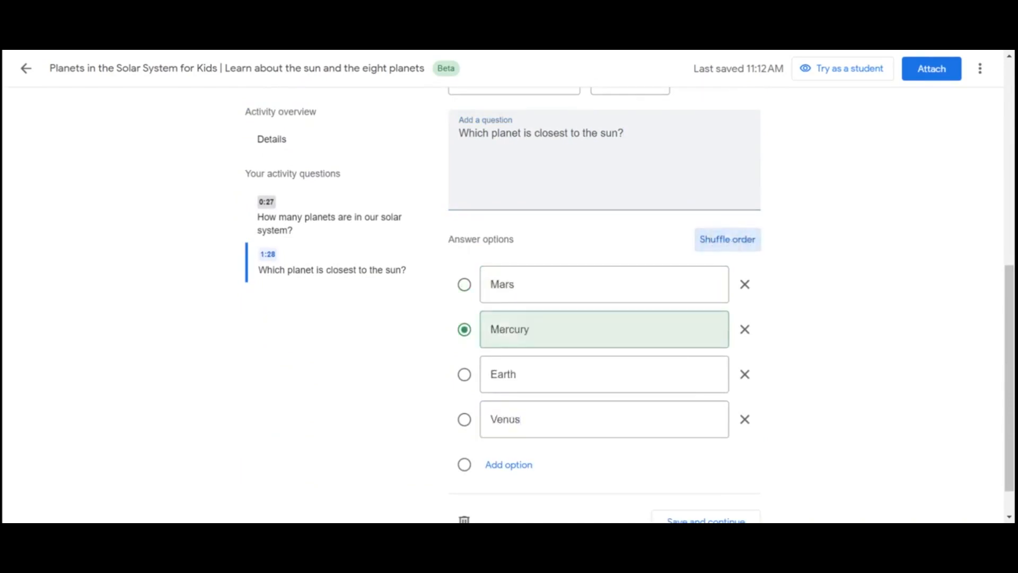
Add a multiple-choice question at 7:18 asking "Which planet is the largest in the solar system?" with shuffled options Mars, Earth, Saturn and Jupiter as the correct answer
{"action": "scroll", "coordinate": [877, 300], "scroll_direction": "up", "scroll_amount": 5}
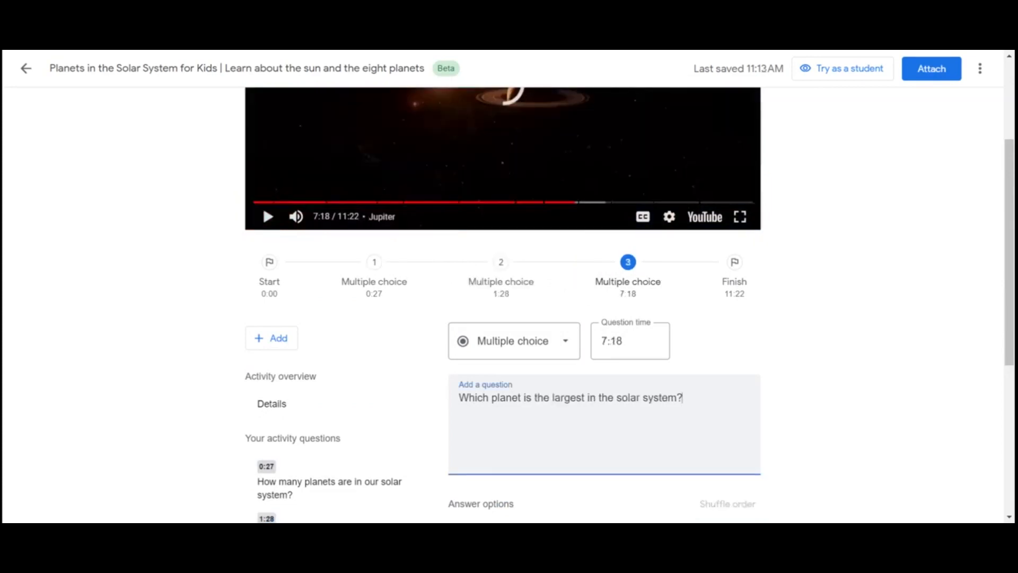
{"action": "scroll", "coordinate": [475, 289], "scroll_direction": "down", "scroll_amount": 5}
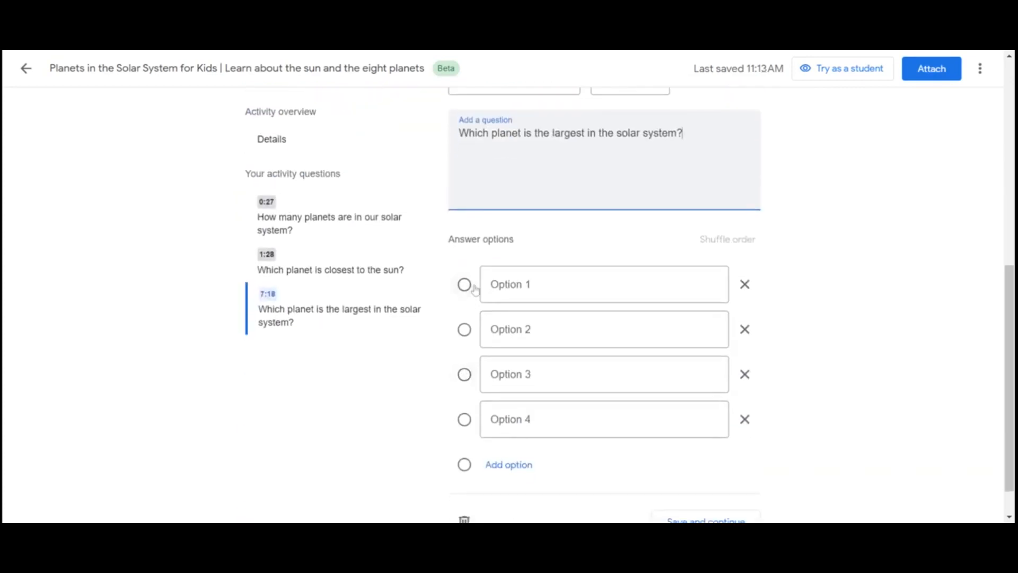
{"action": "left_click", "coordinate": [472, 287]}
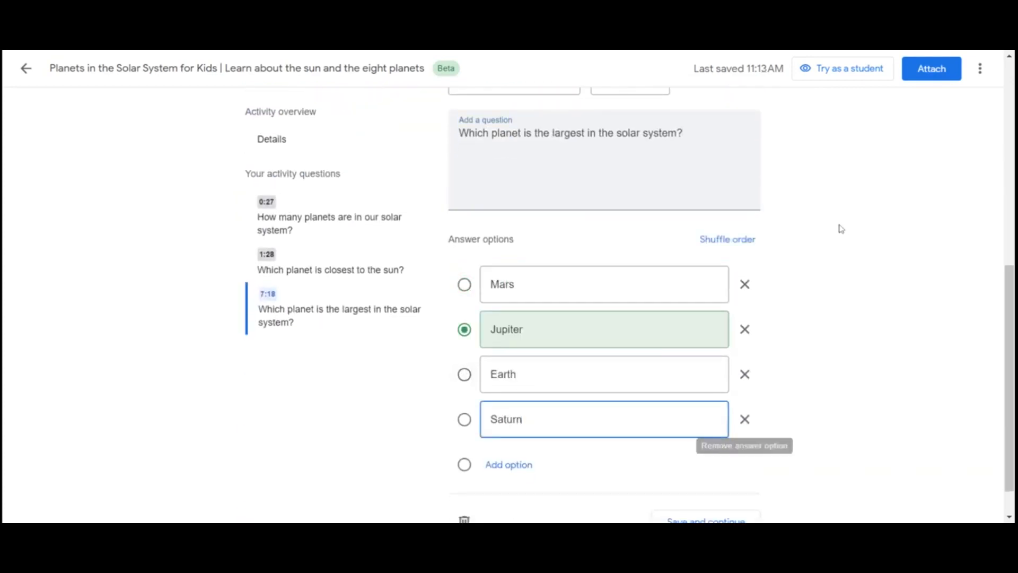
{"action": "left_click", "coordinate": [723, 239]}
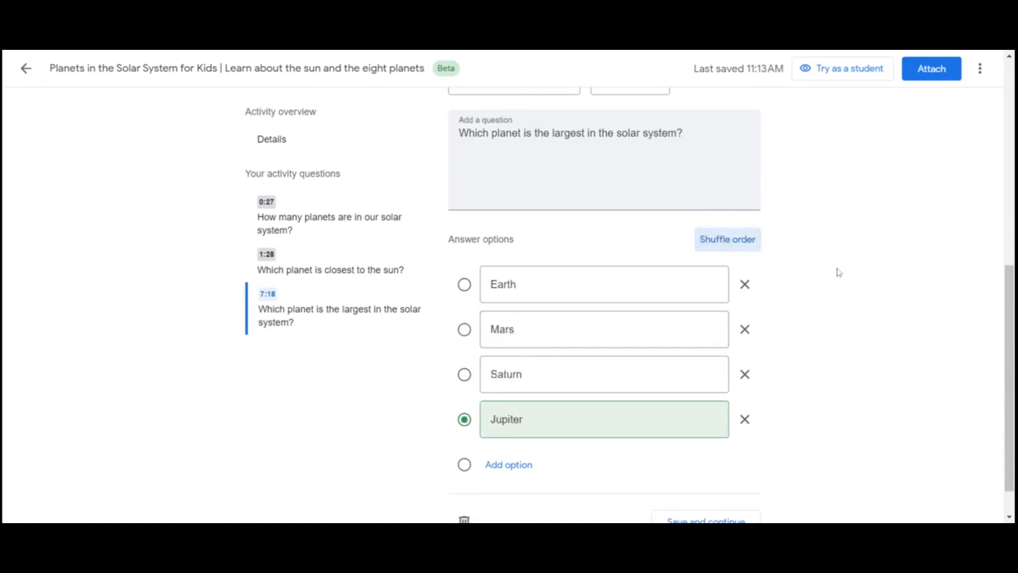
Add another multiple-choice question, set its time to 2:11 and enter "What is the path the planets take around the sun called?"
{"action": "scroll", "coordinate": [839, 272], "scroll_direction": "up", "scroll_amount": 3}
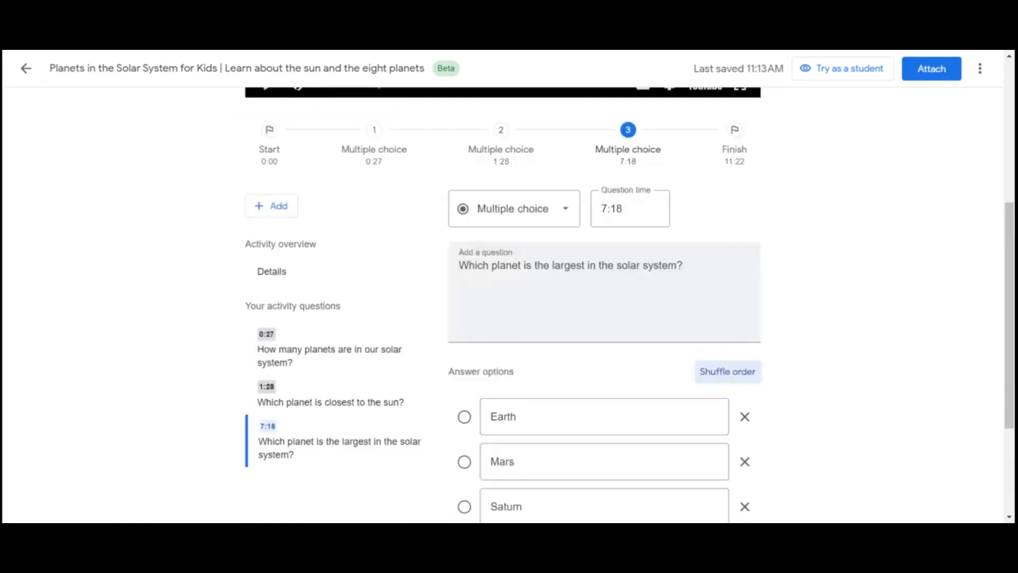
{"action": "left_click", "coordinate": [278, 205]}
{"action": "left_click", "coordinate": [309, 241]}
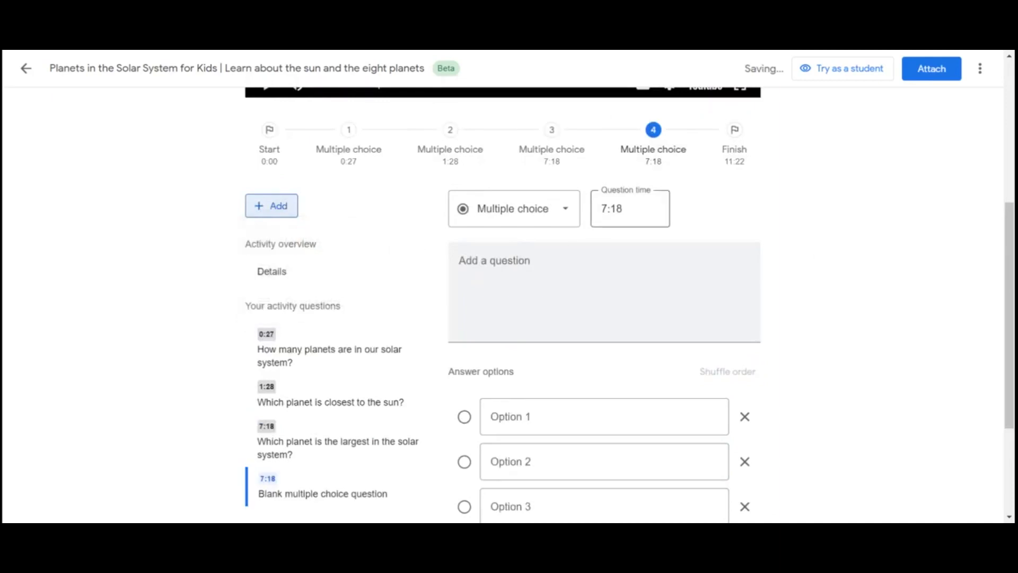
{"action": "left_click", "coordinate": [644, 208]}
{"action": "left_click_drag", "start_coordinate": [627, 209], "coordinate": [596, 213]}
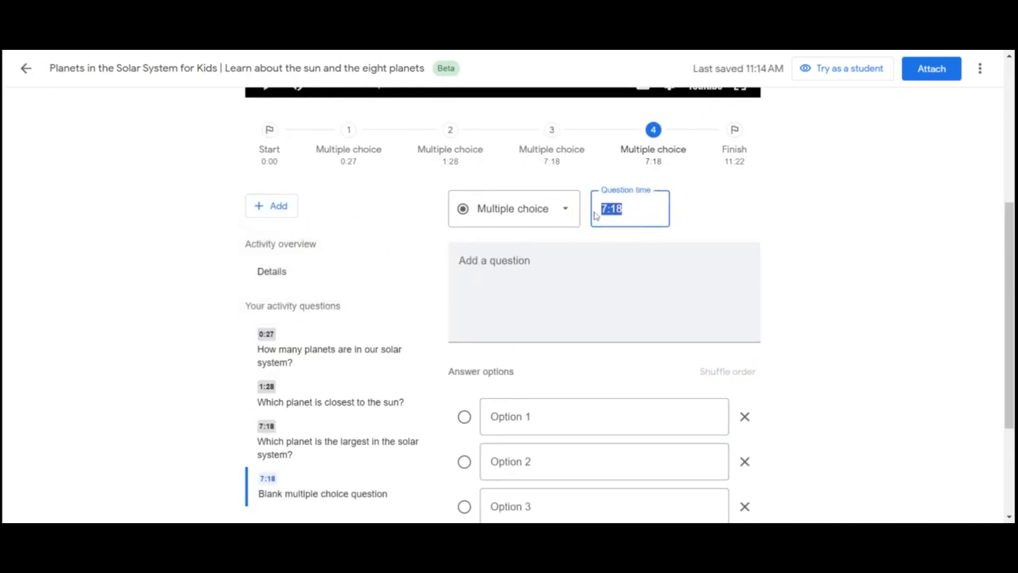
{"action": "type", "text": "2"}
{"action": "type", "text": ":1"}
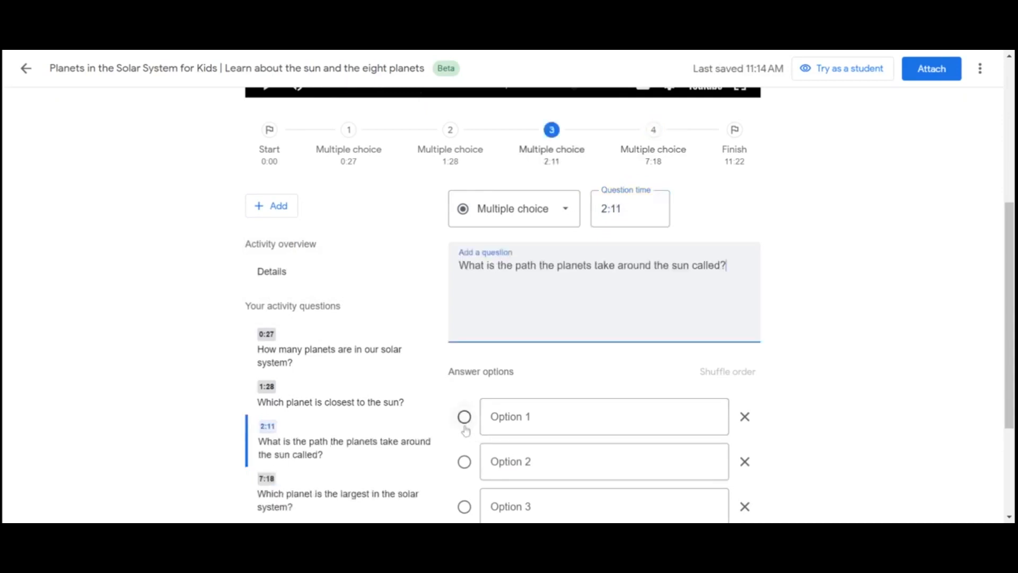
Fill in the answer options Orbit, Rotation, Solar system and Planet, with Orbit marked as correct, and shuffle their order
{"action": "left_click", "coordinate": [464, 417]}
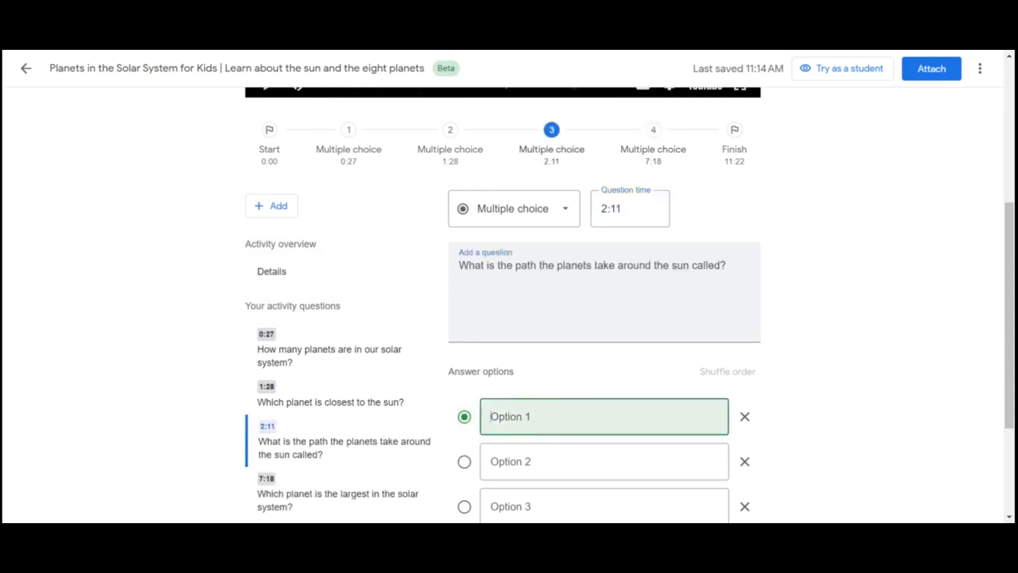
{"action": "type", "text": "O"}
{"action": "type", "text": "rbit"}
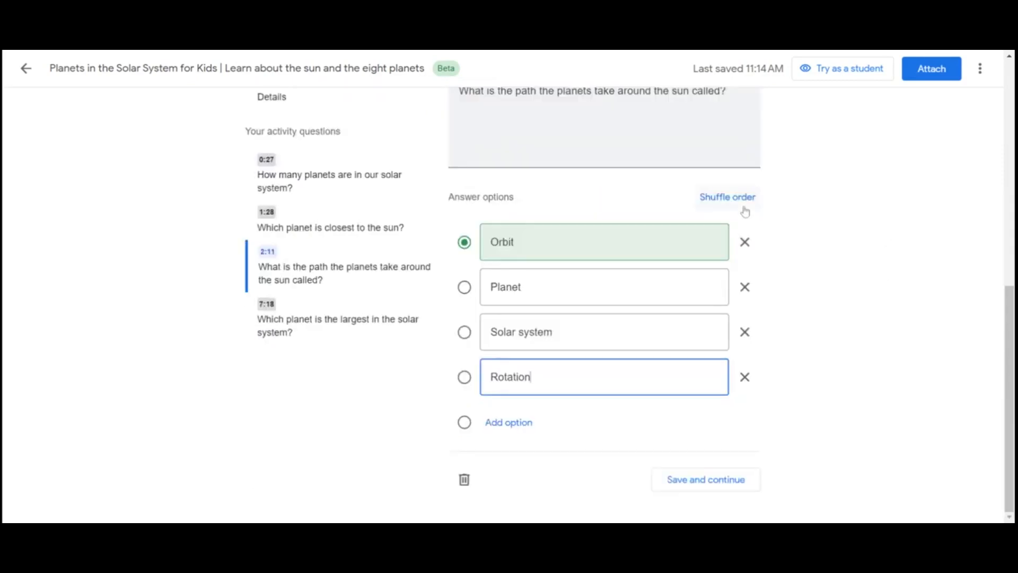
{"action": "left_click", "coordinate": [721, 200]}
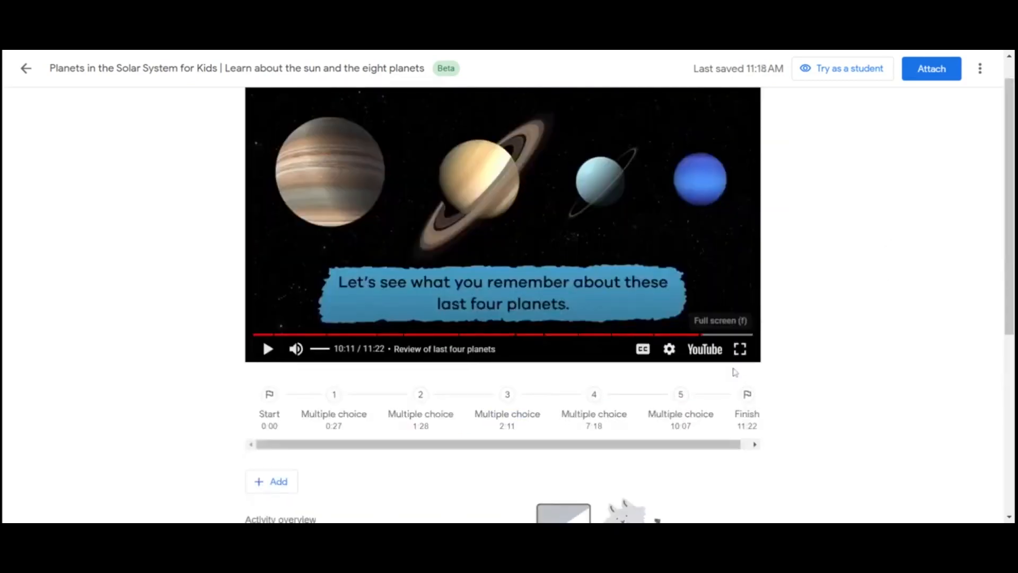
{"action": "scroll", "coordinate": [735, 372], "scroll_direction": "down", "scroll_amount": 5}
Review the list of activity questions and attach the interactive video to the assignment
{"action": "scroll", "coordinate": [546, 339], "scroll_direction": "up", "scroll_amount": 4}
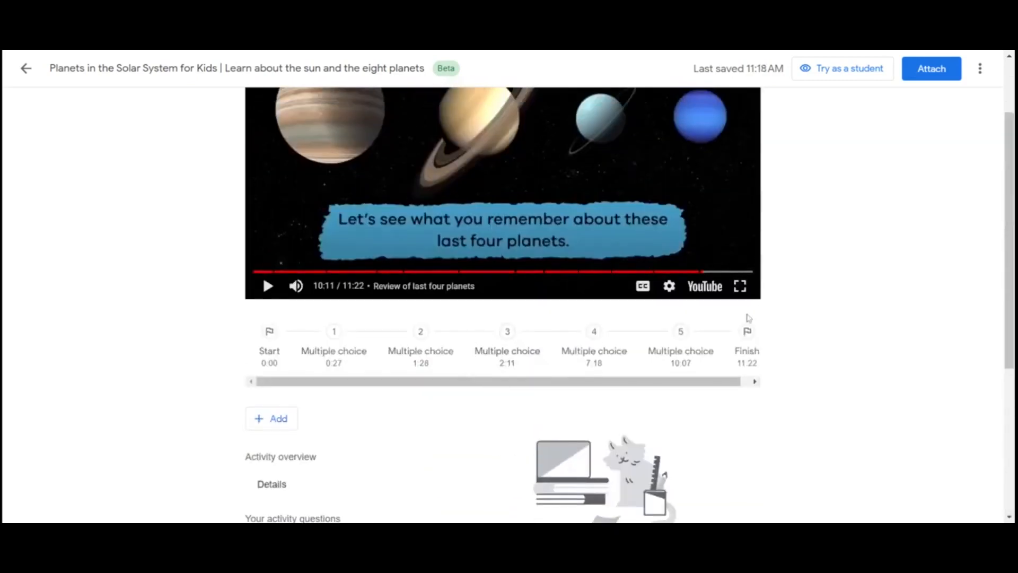
{"action": "scroll", "coordinate": [346, 409], "scroll_direction": "down", "scroll_amount": 3}
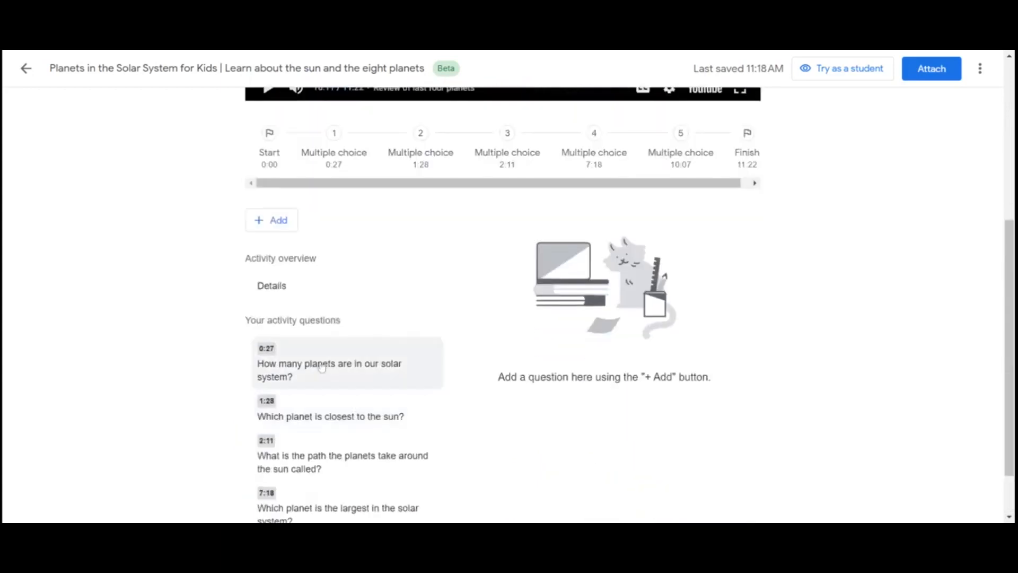
{"action": "scroll", "coordinate": [336, 474], "scroll_direction": "down", "scroll_amount": 1}
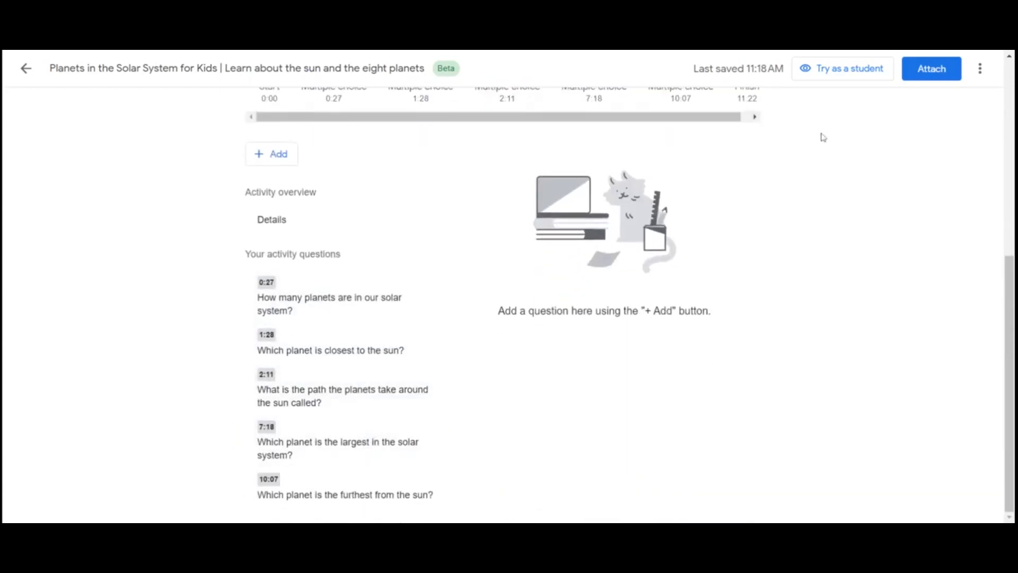
{"action": "scroll", "coordinate": [808, 217], "scroll_direction": "up", "scroll_amount": 1}
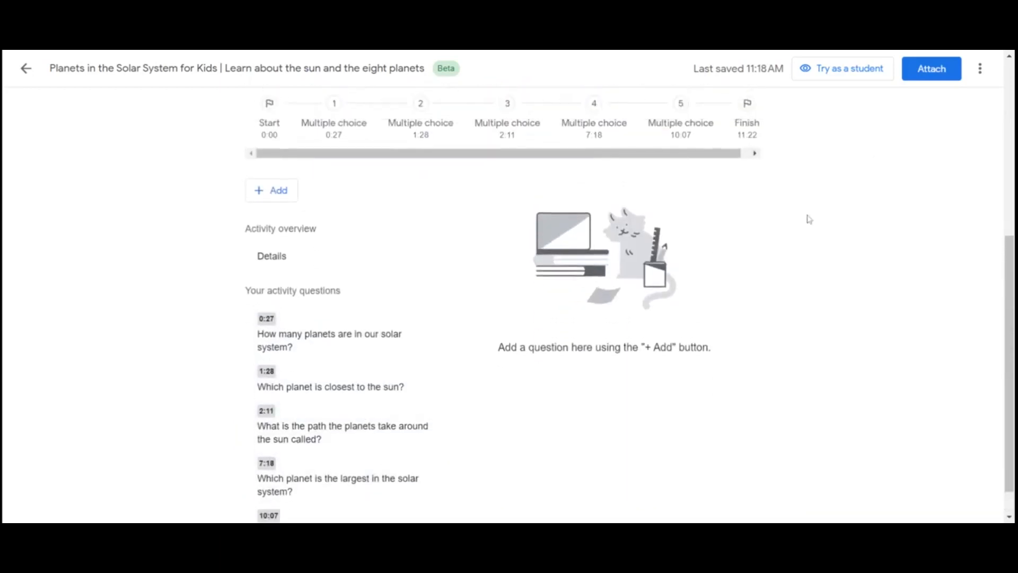
{"action": "scroll", "coordinate": [809, 218], "scroll_direction": "down", "scroll_amount": 1}
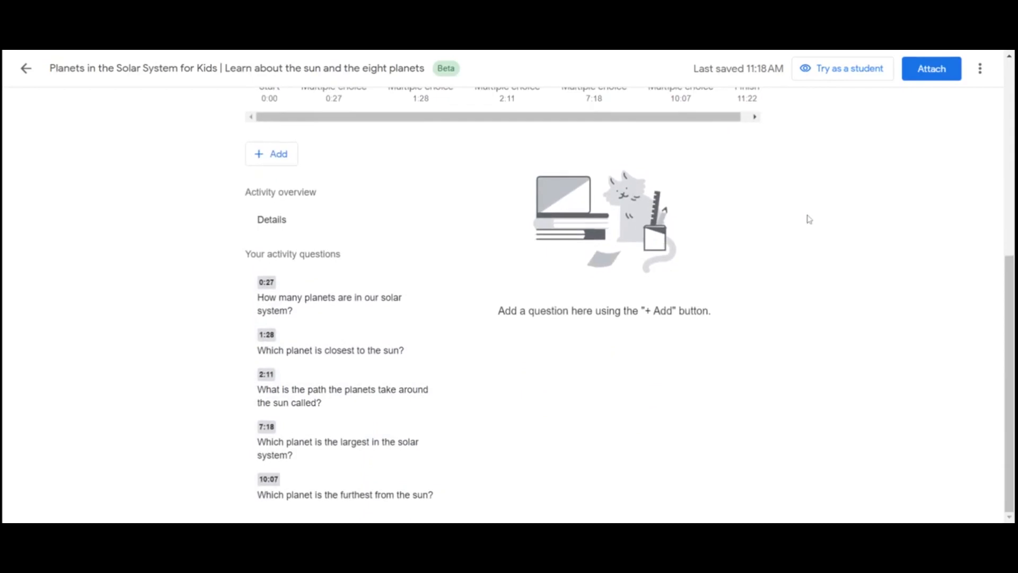
{"action": "left_click", "coordinate": [925, 79]}
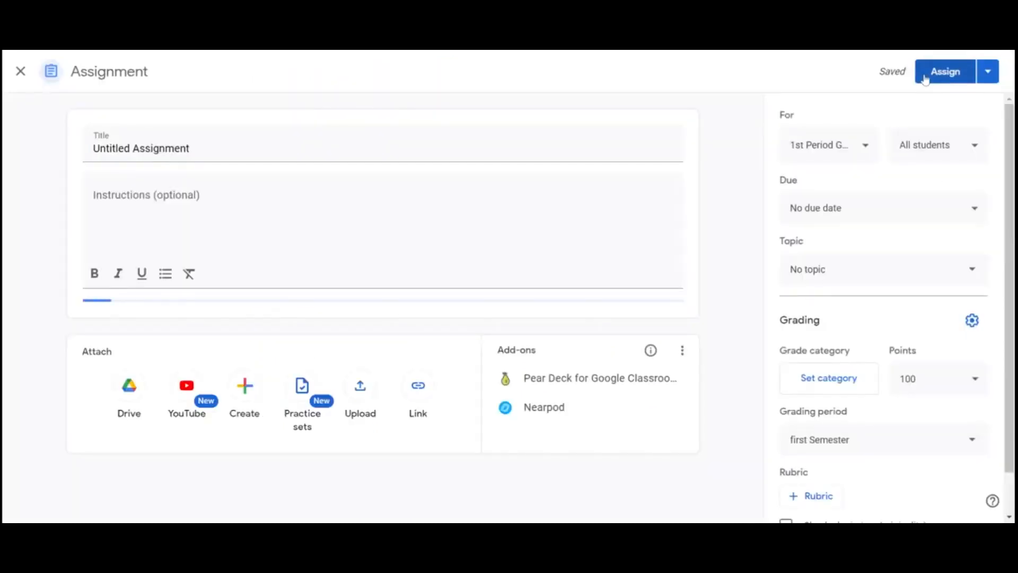
Set the assignment's due date to Oct 20, 2023
{"action": "left_click", "coordinate": [905, 205]}
{"action": "left_click", "coordinate": [916, 257]}
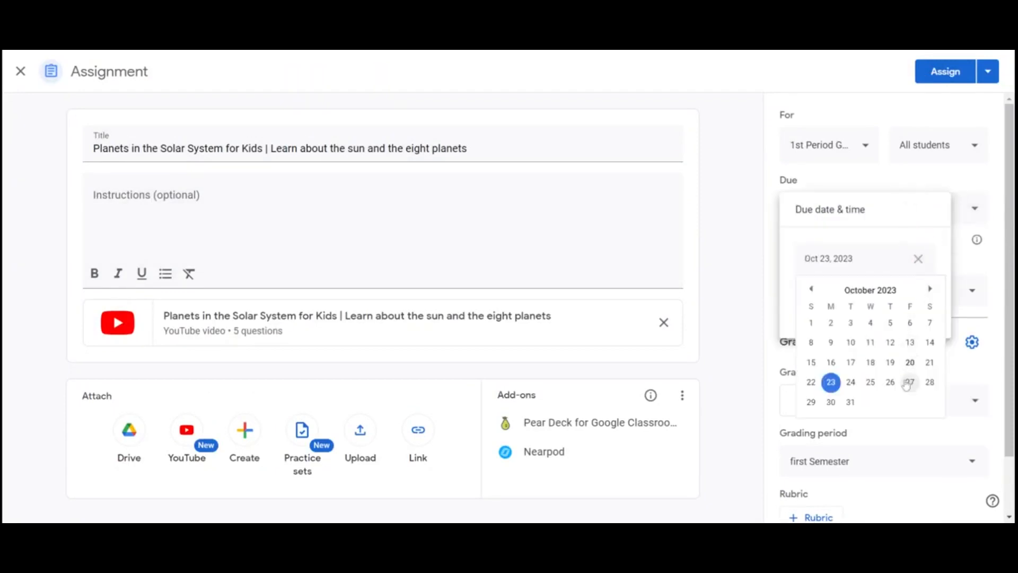
{"action": "left_click", "coordinate": [909, 370]}
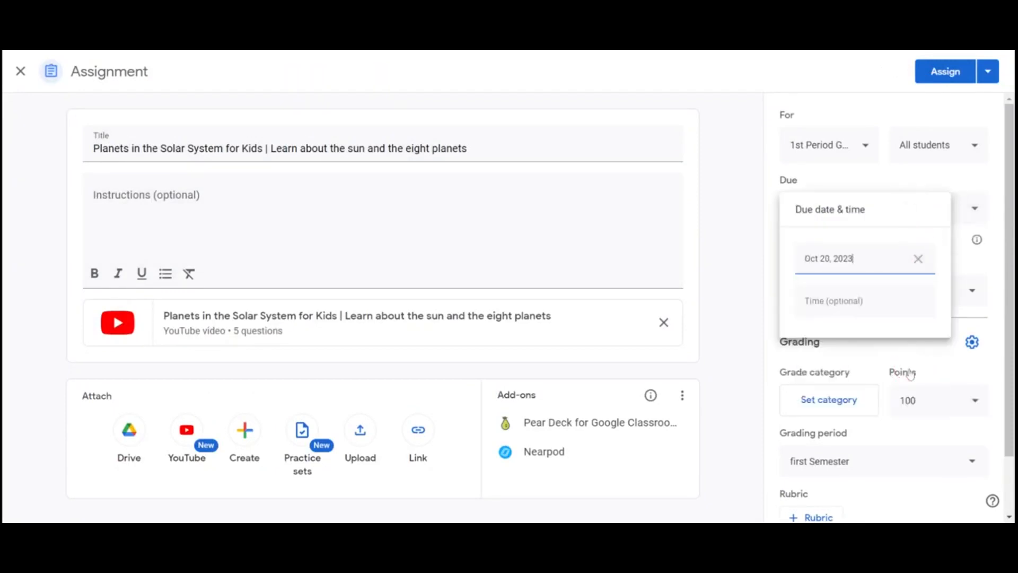
{"action": "left_click", "coordinate": [786, 362]}
Turn on closing submissions after the due date and assign the assignment to the class
{"action": "left_click", "coordinate": [785, 240]}
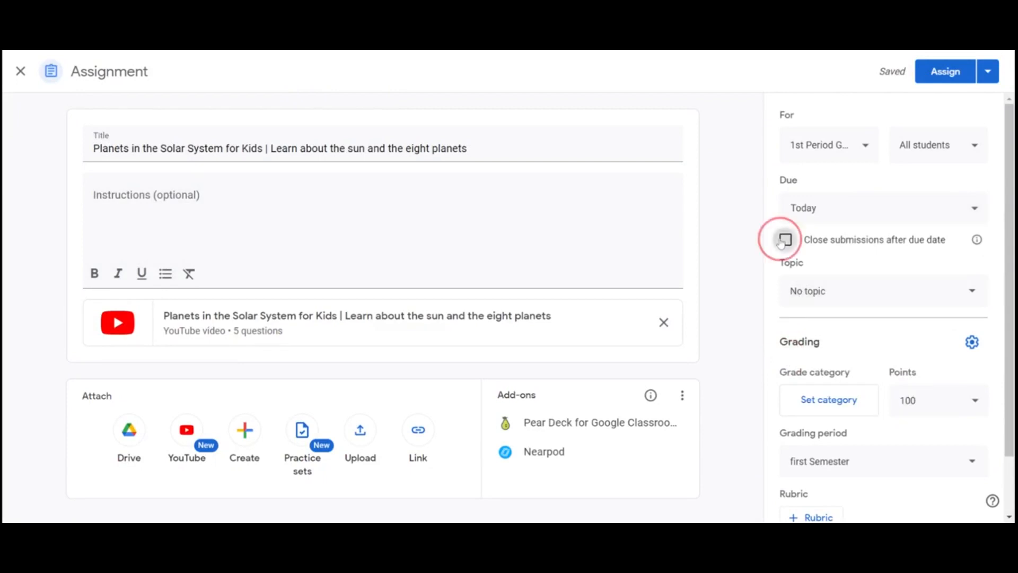
{"action": "scroll", "coordinate": [962, 337], "scroll_direction": "down", "scroll_amount": 1}
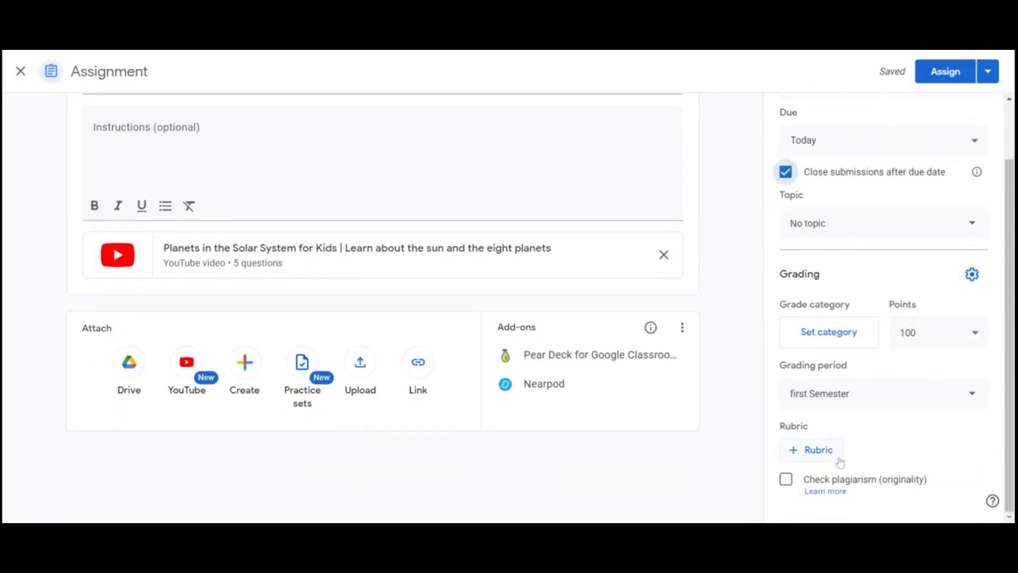
{"action": "left_click", "coordinate": [932, 74]}
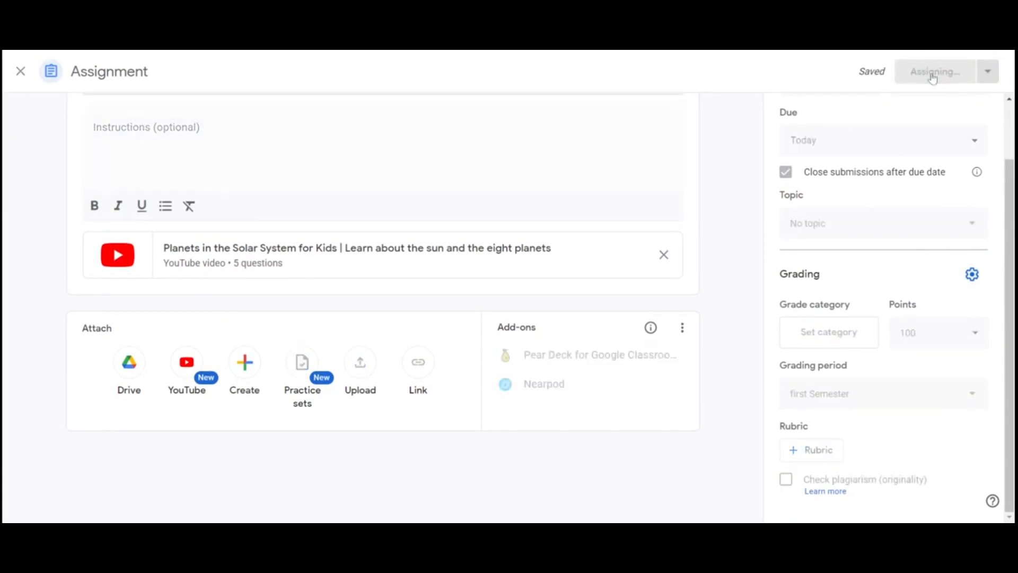
Open the student work of the Types Of Rocks Video assignment and update its point value to 5
{"action": "left_click", "coordinate": [497, 253]}
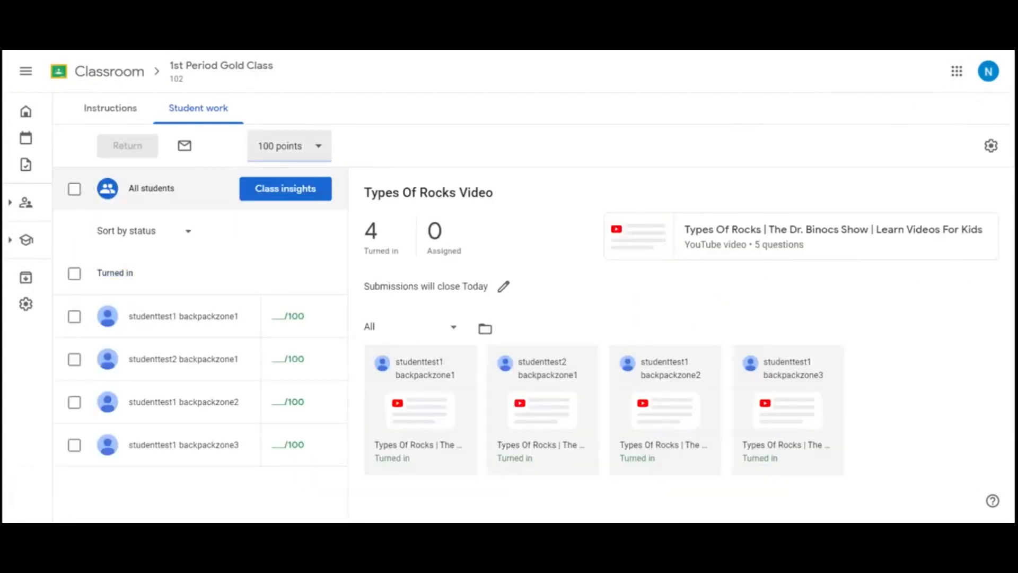
{"action": "left_click", "coordinate": [290, 145]}
{"action": "left_click_drag", "start_coordinate": [289, 142], "coordinate": [229, 139]}
{"action": "type", "text": "5"}
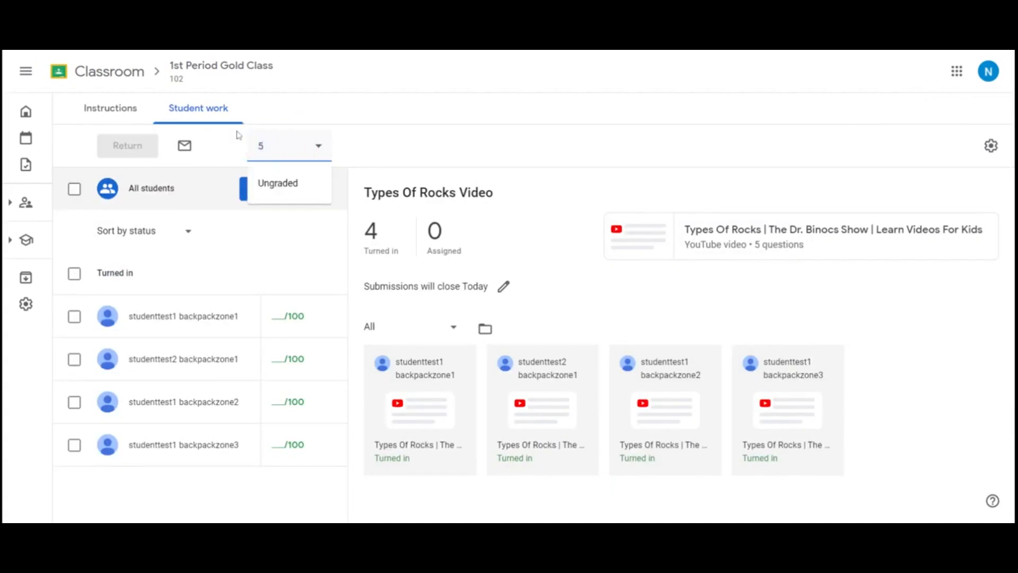
{"action": "left_click", "coordinate": [272, 243]}
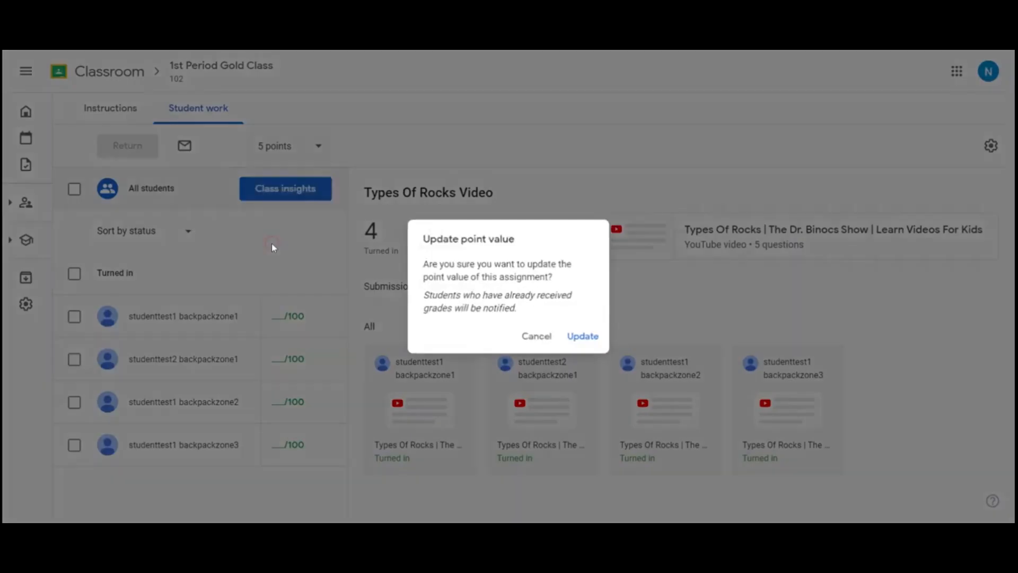
{"action": "left_click", "coordinate": [583, 337]}
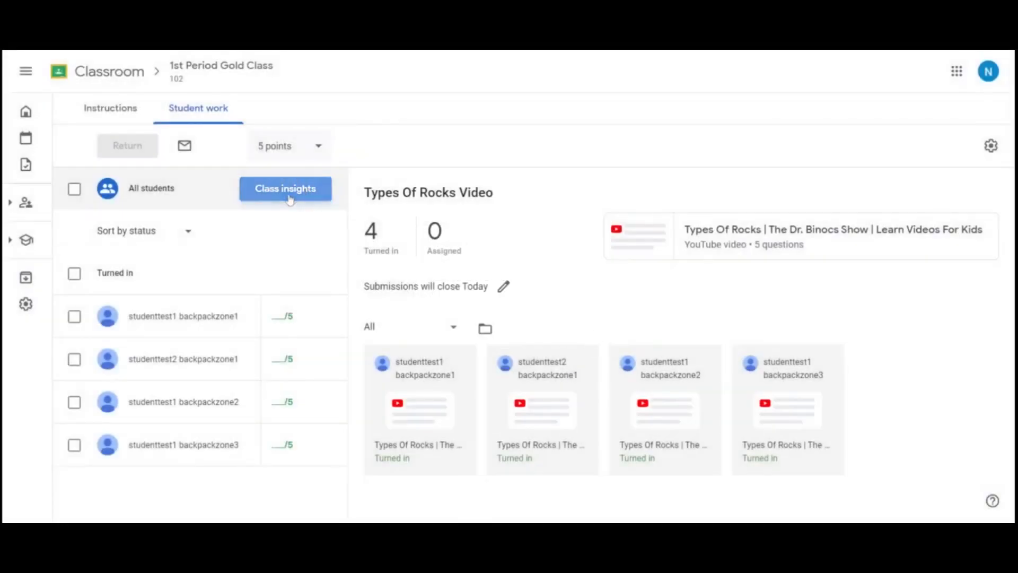
Open the class insights for the Types Of Rocks Video and view the answers of the last listed student
{"action": "left_click", "coordinate": [289, 199]}
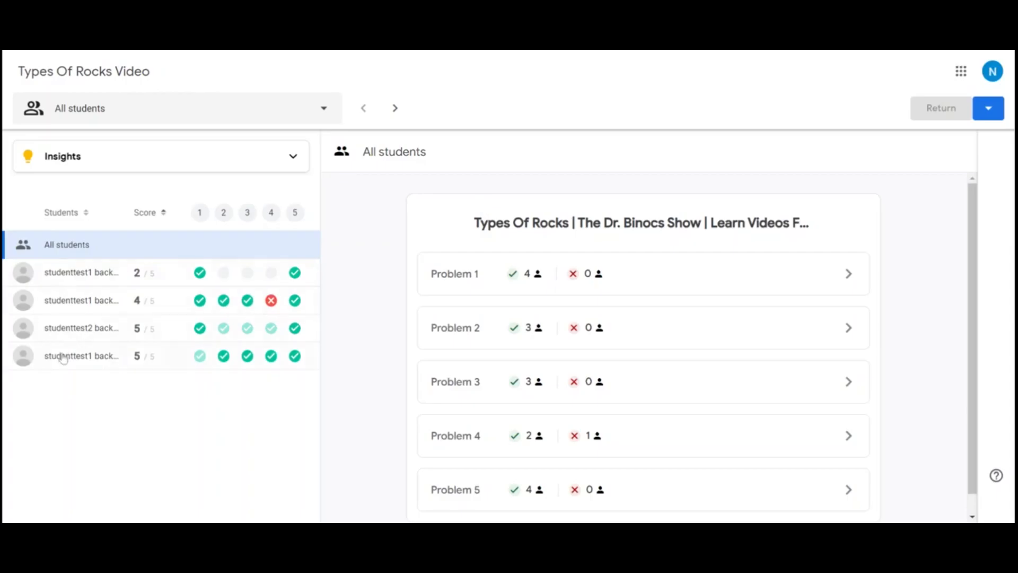
{"action": "left_click", "coordinate": [63, 356]}
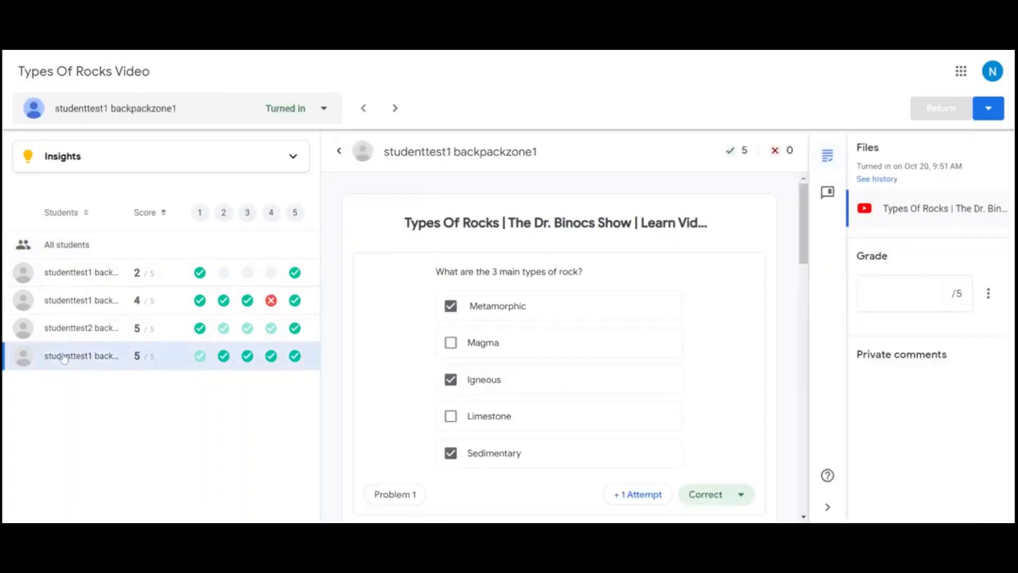
Review the last listed student's answers, grade the work A+ with 5 out of 5 points, and return it
{"action": "scroll", "coordinate": [662, 381], "scroll_direction": "down", "scroll_amount": 3}
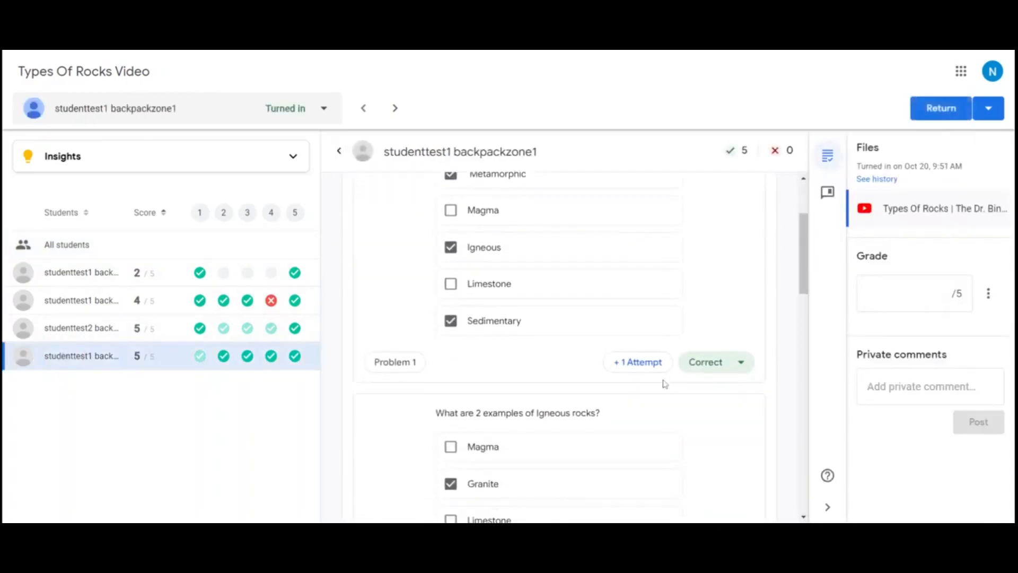
{"action": "scroll", "coordinate": [714, 395], "scroll_direction": "down", "scroll_amount": 6}
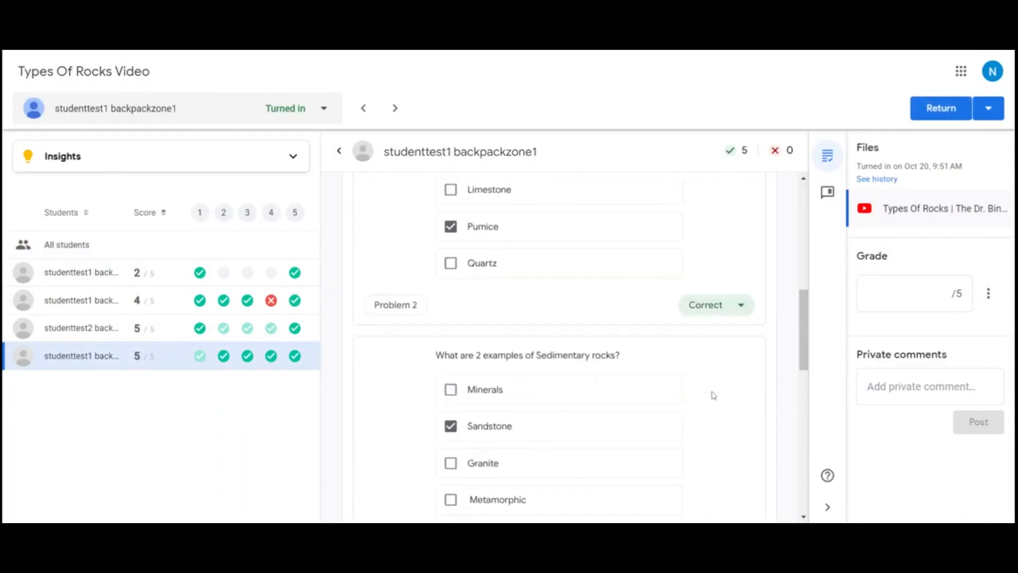
{"action": "scroll", "coordinate": [714, 395], "scroll_direction": "down", "scroll_amount": 1}
{"action": "scroll", "coordinate": [689, 328], "scroll_direction": "down", "scroll_amount": 6}
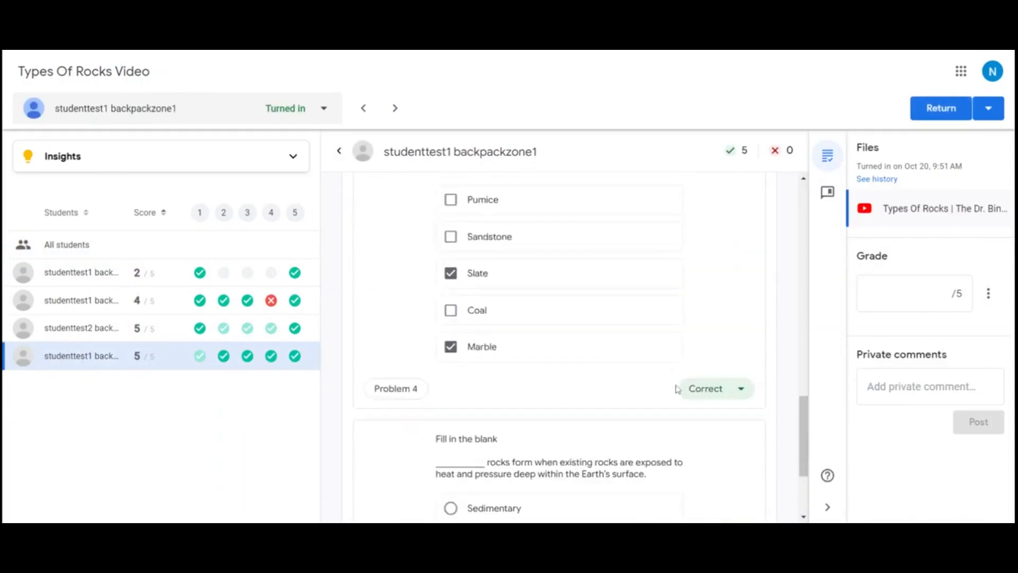
{"action": "scroll", "coordinate": [677, 389], "scroll_direction": "down", "scroll_amount": 3}
{"action": "scroll", "coordinate": [677, 389], "scroll_direction": "up", "scroll_amount": 6}
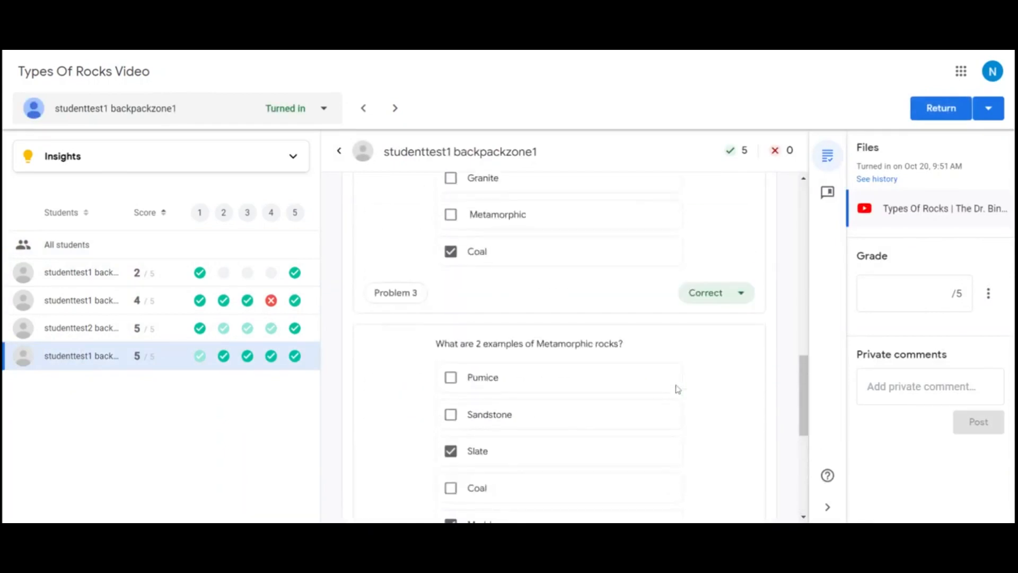
{"action": "left_click", "coordinate": [953, 291]}
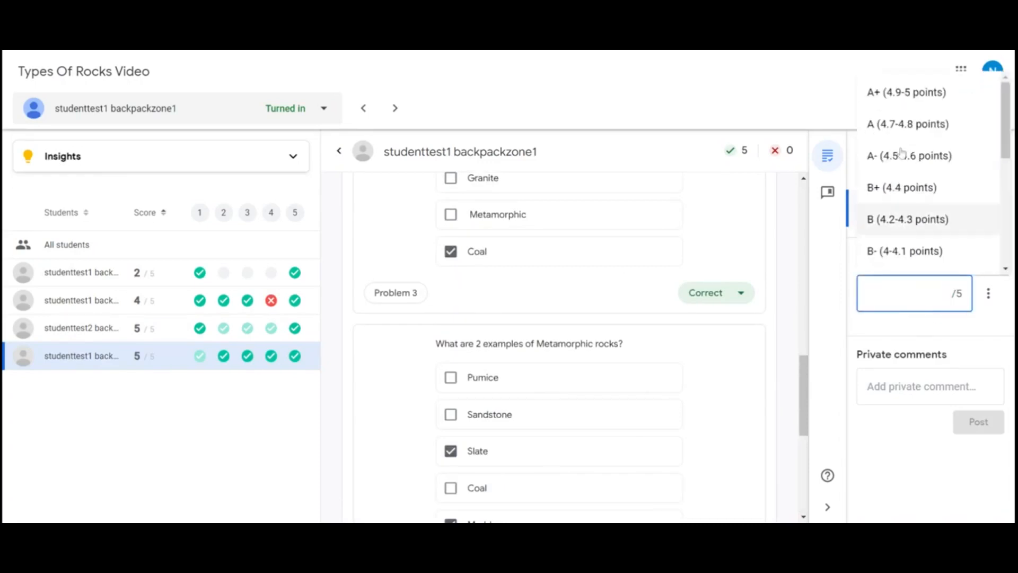
{"action": "left_click", "coordinate": [902, 102]}
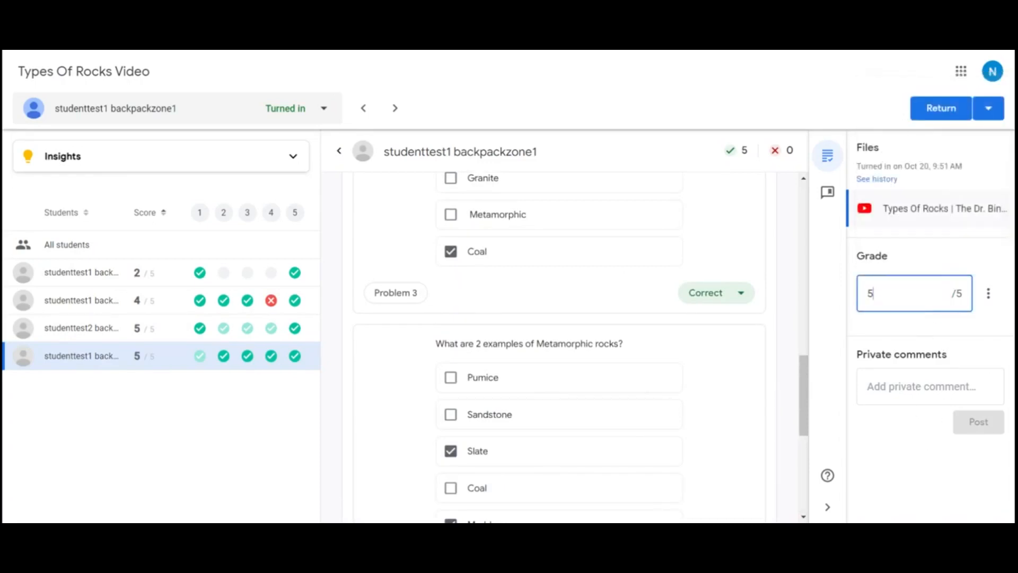
{"action": "left_click", "coordinate": [988, 293]}
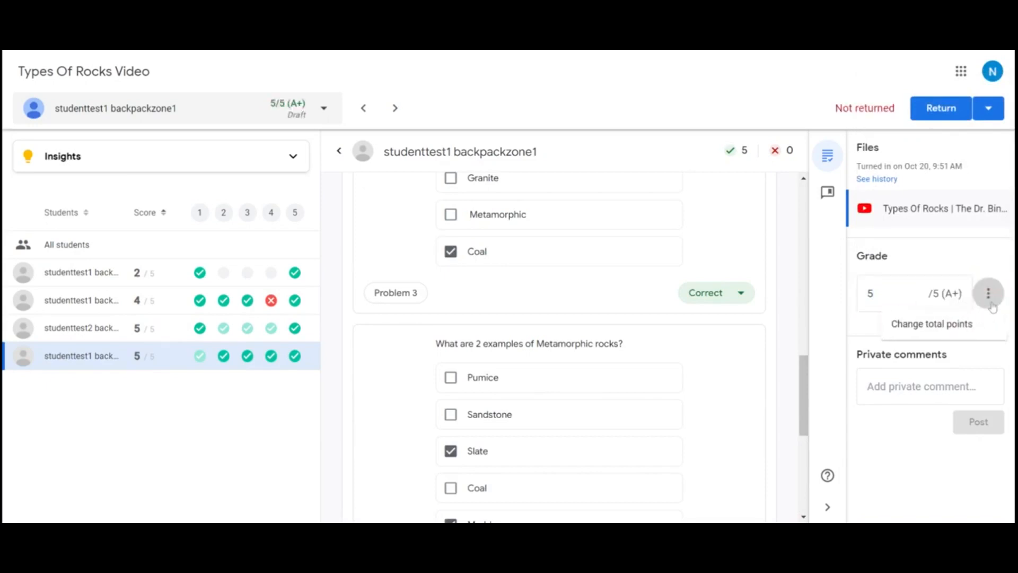
{"action": "left_click", "coordinate": [975, 254]}
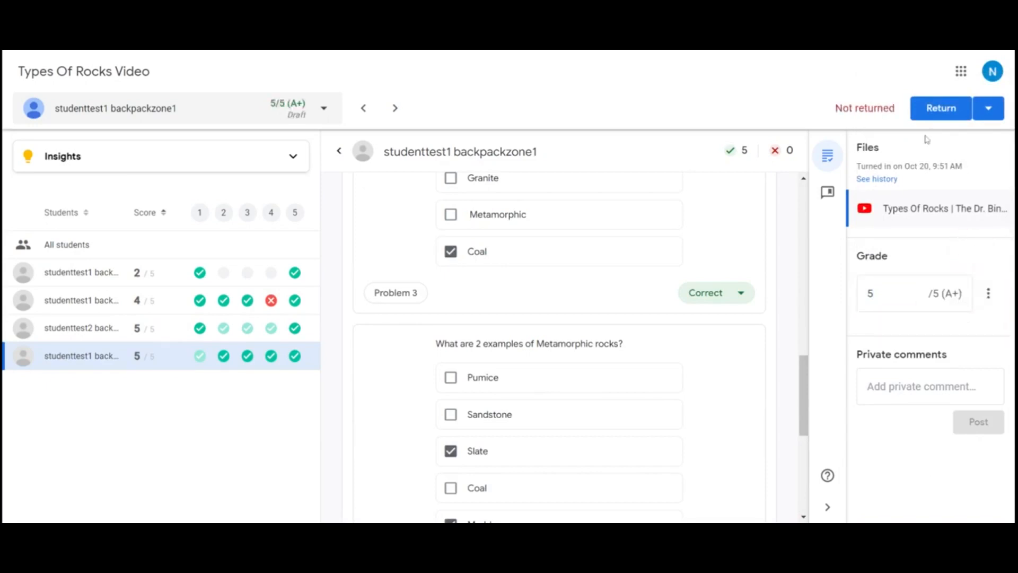
{"action": "left_click", "coordinate": [937, 113]}
{"action": "left_click", "coordinate": [625, 337]}
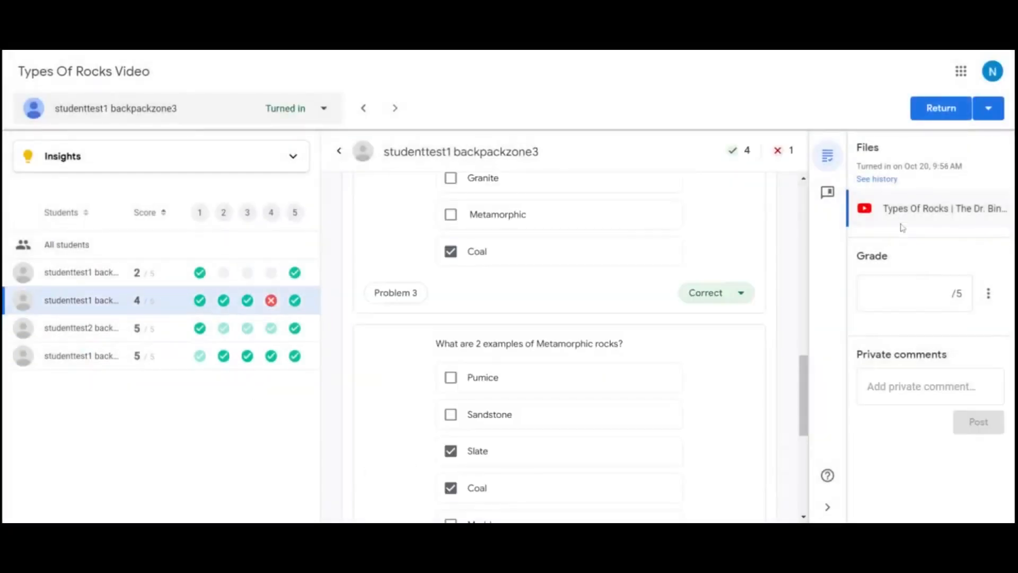
Grade the second listed student's work B- with 4.1 out of 5 points and return it
{"action": "left_click", "coordinate": [919, 288]}
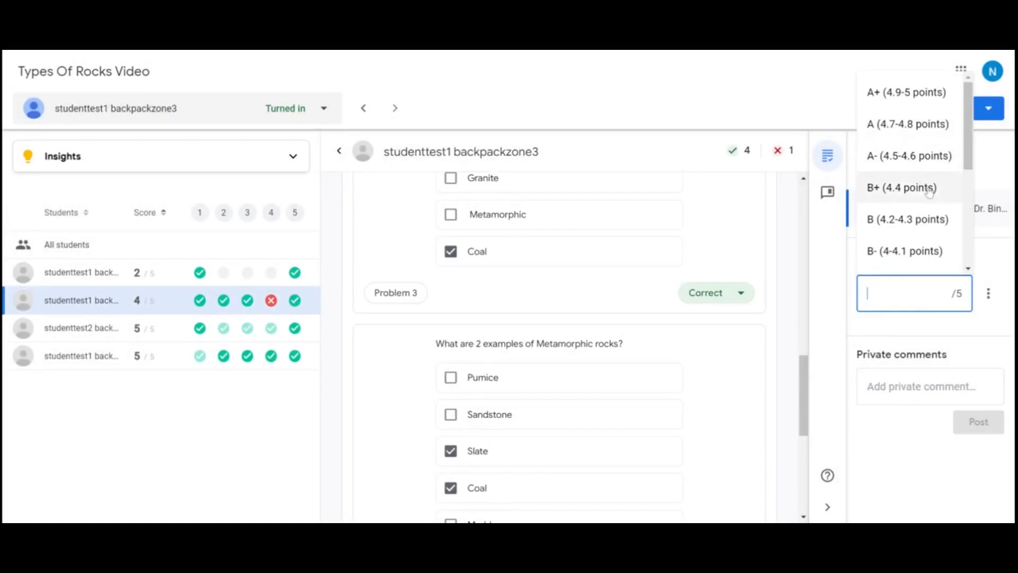
{"action": "scroll", "coordinate": [923, 191], "scroll_direction": "down", "scroll_amount": 1}
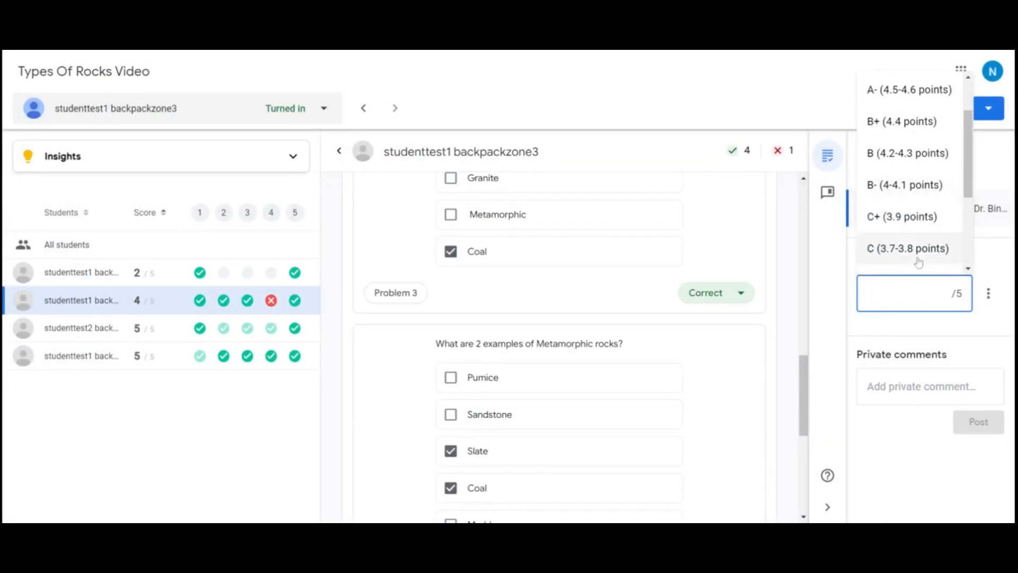
{"action": "left_click", "coordinate": [909, 185]}
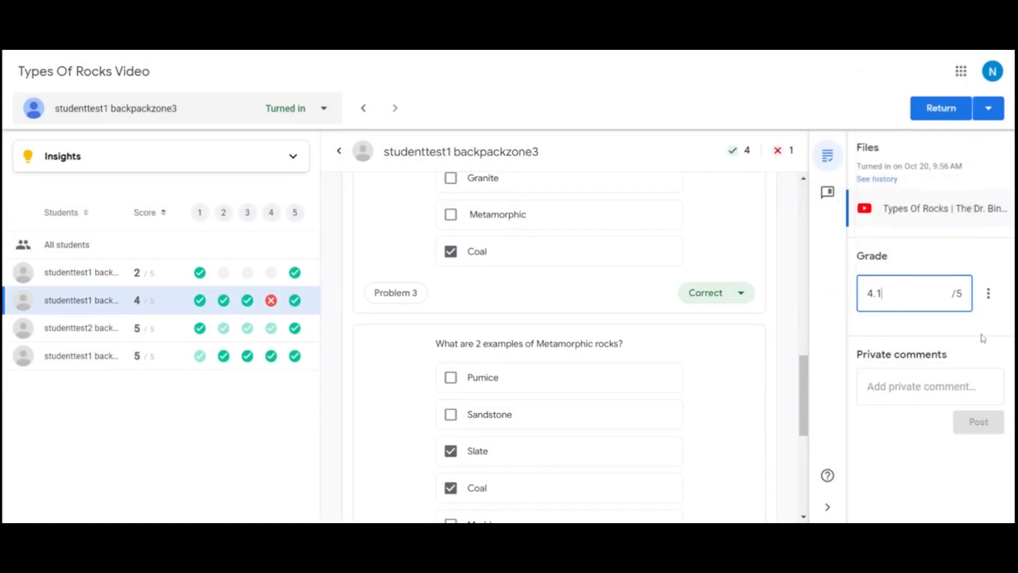
{"action": "left_click", "coordinate": [941, 107]}
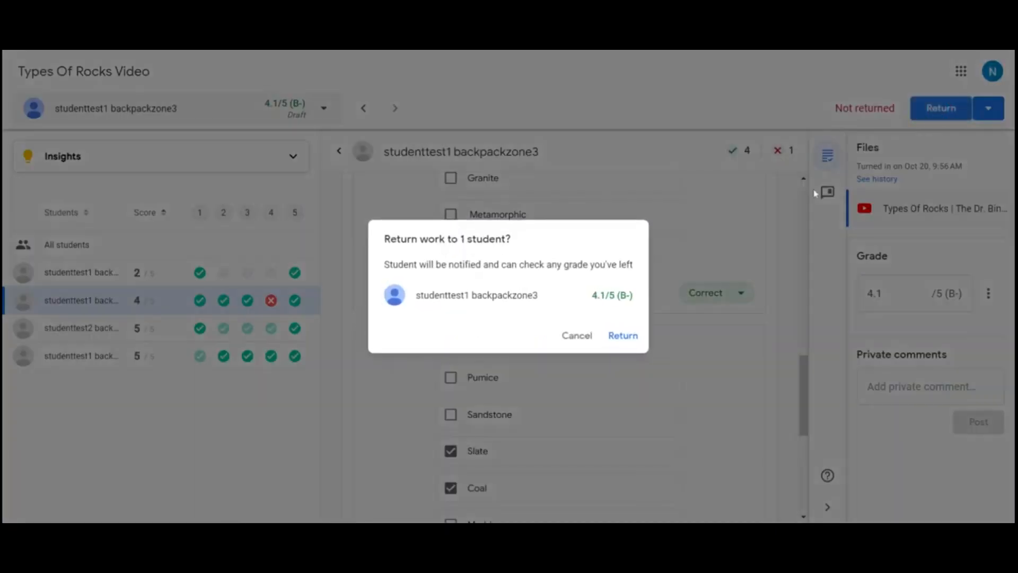
{"action": "left_click", "coordinate": [631, 336]}
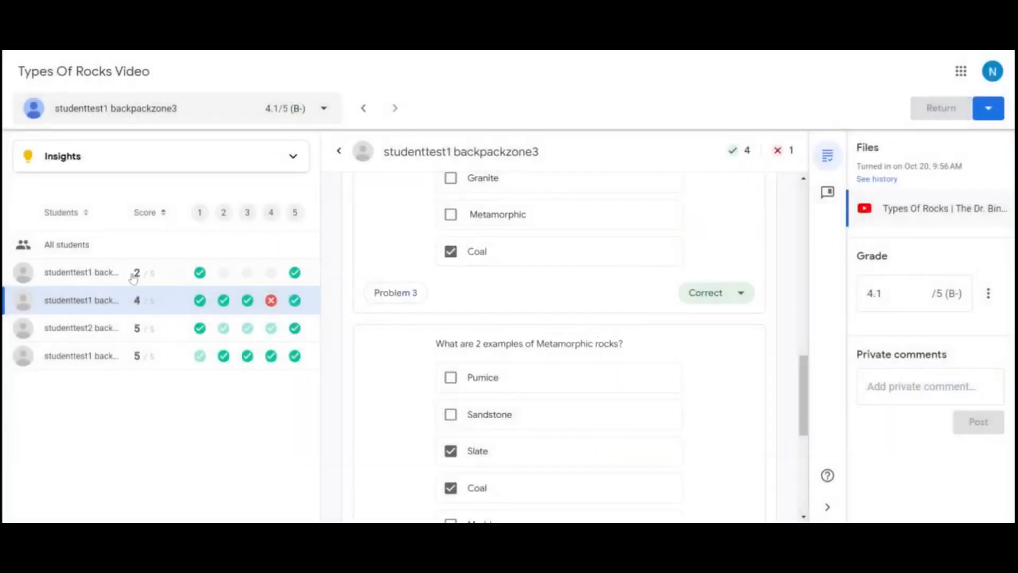
Review the first listed student's answers and set the grade to 2 out of 5
{"action": "left_click", "coordinate": [133, 276]}
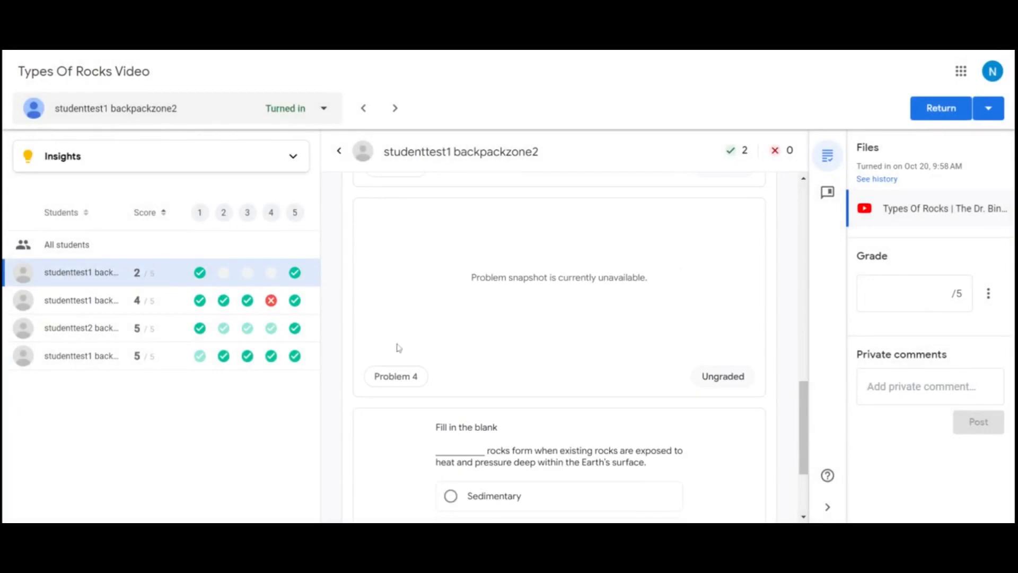
{"action": "scroll", "coordinate": [499, 395], "scroll_direction": "down", "scroll_amount": 3}
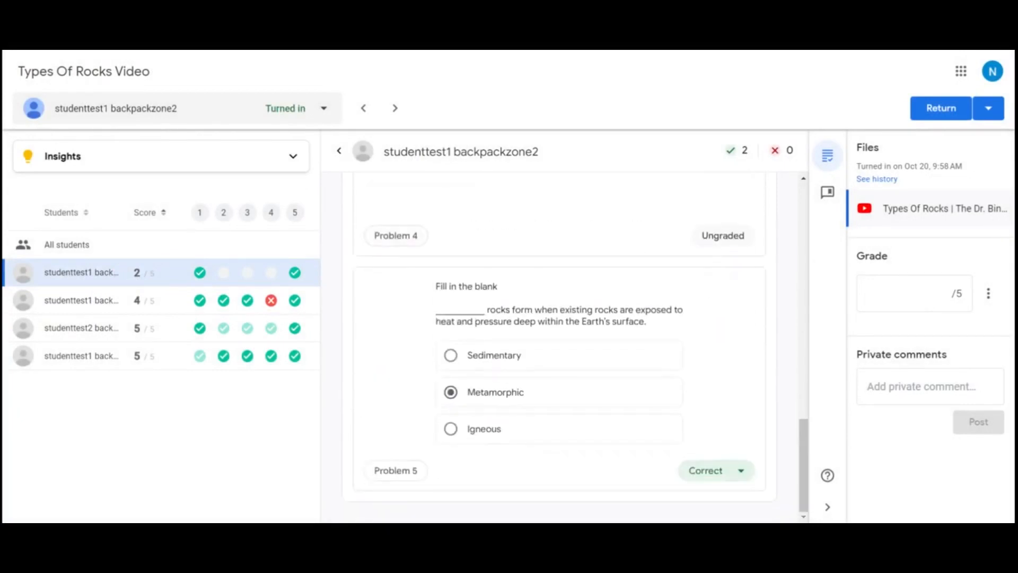
{"action": "scroll", "coordinate": [691, 468], "scroll_direction": "up", "scroll_amount": 15}
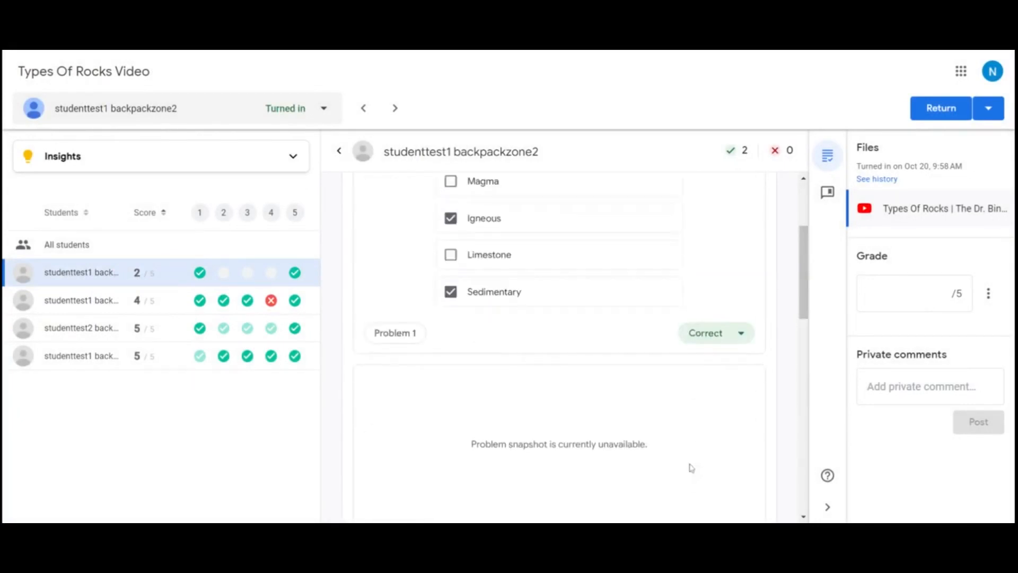
{"action": "scroll", "coordinate": [691, 469], "scroll_direction": "up", "scroll_amount": 3}
{"action": "left_click", "coordinate": [922, 294]}
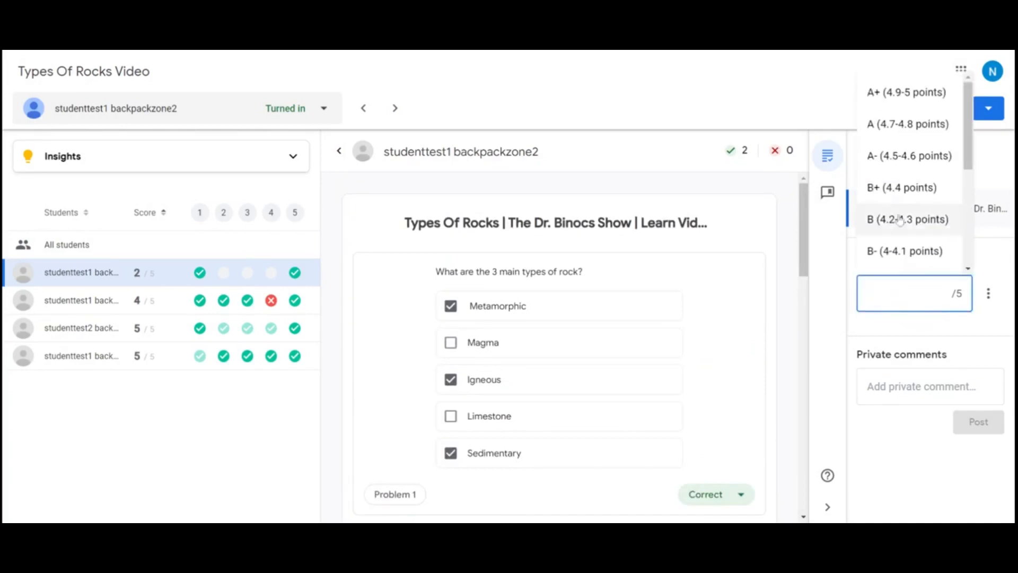
{"action": "scroll", "coordinate": [899, 219], "scroll_direction": "down", "scroll_amount": 4}
{"action": "type", "text": "2"}
Post the private comment "See me" on the first listed student's work and return it
{"action": "left_click", "coordinate": [896, 387]}
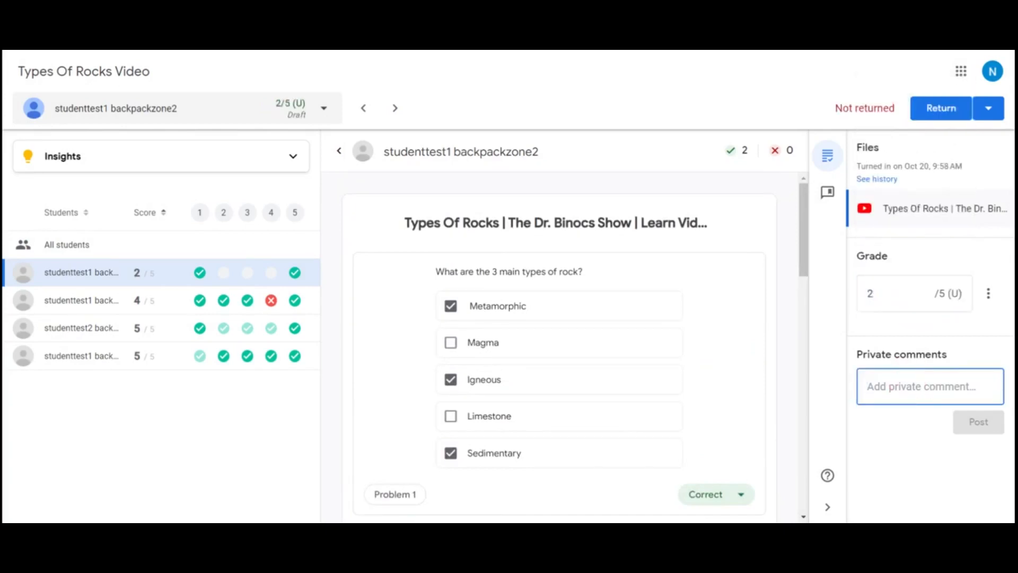
{"action": "type", "text": "See me"}
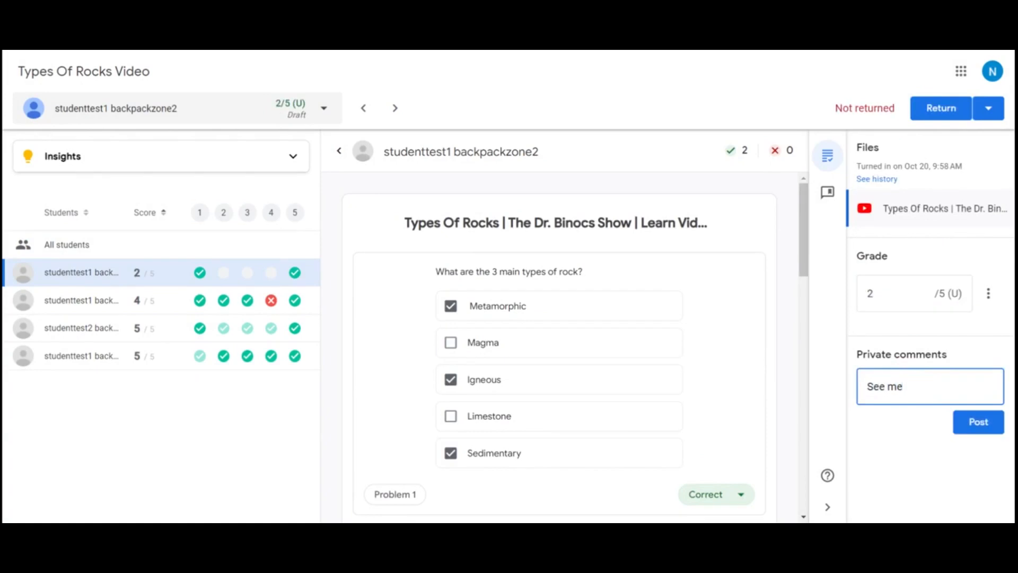
{"action": "left_click", "coordinate": [991, 430]}
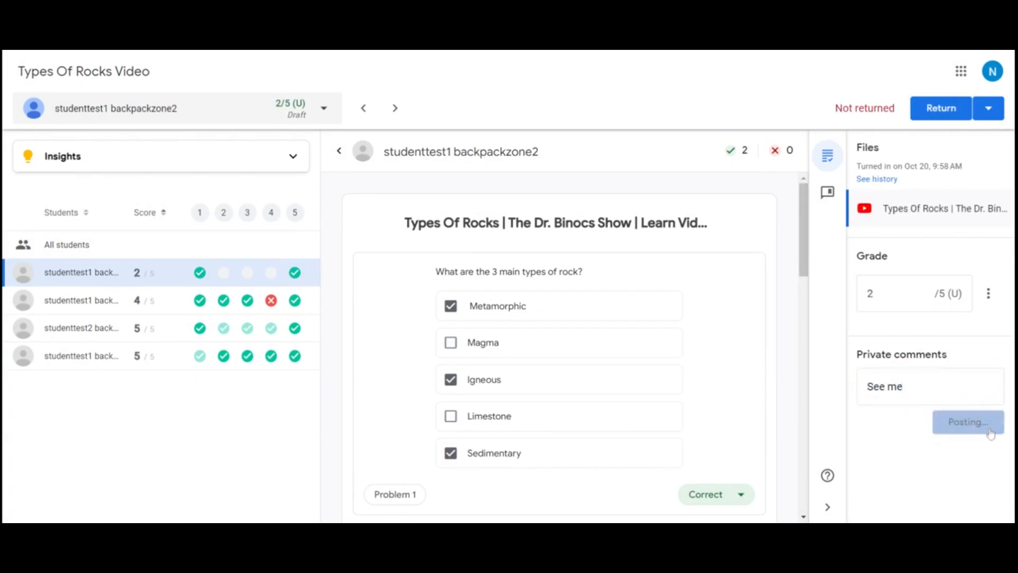
{"action": "left_click", "coordinate": [932, 110]}
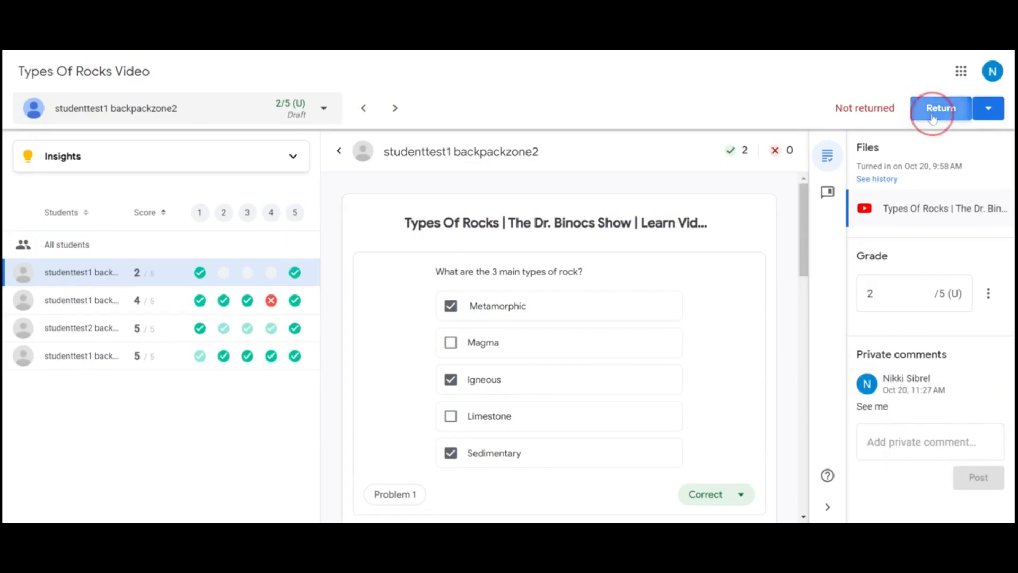
{"action": "left_click", "coordinate": [621, 335]}
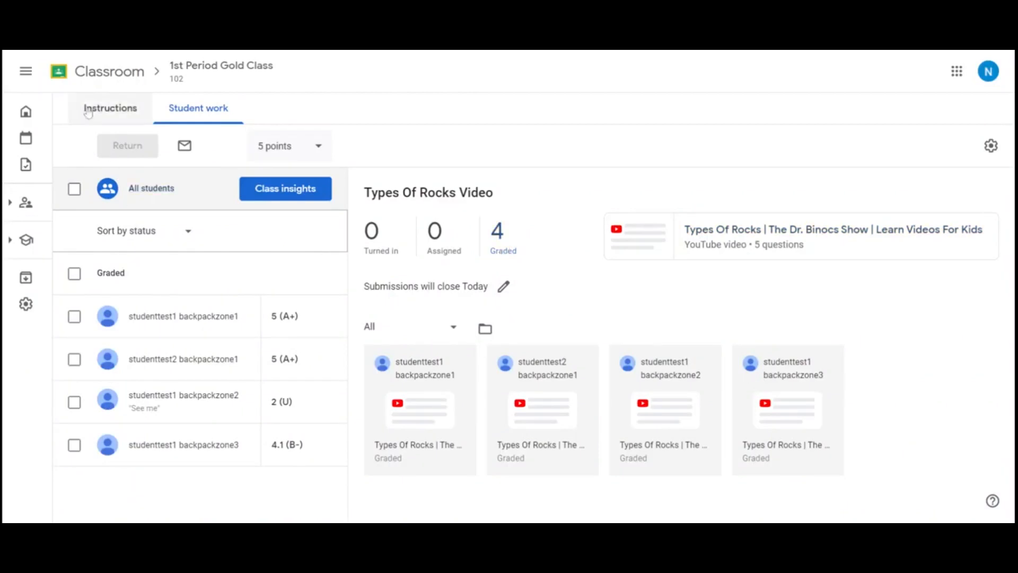
Go back to the 1st Period Gold Class and open its grades overview
{"action": "left_click", "coordinate": [95, 72]}
{"action": "left_click", "coordinate": [769, 135]}
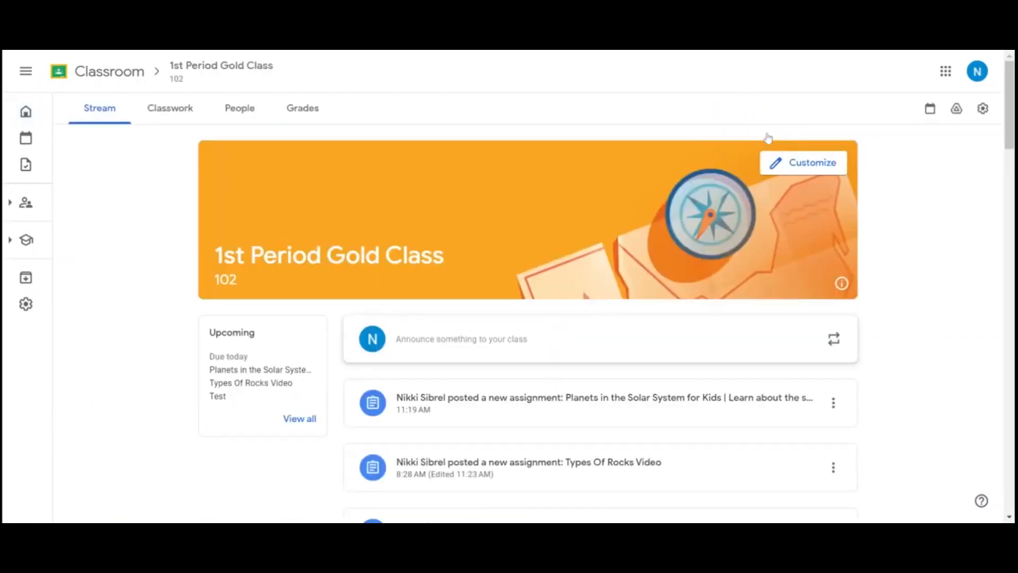
{"action": "left_click", "coordinate": [287, 112]}
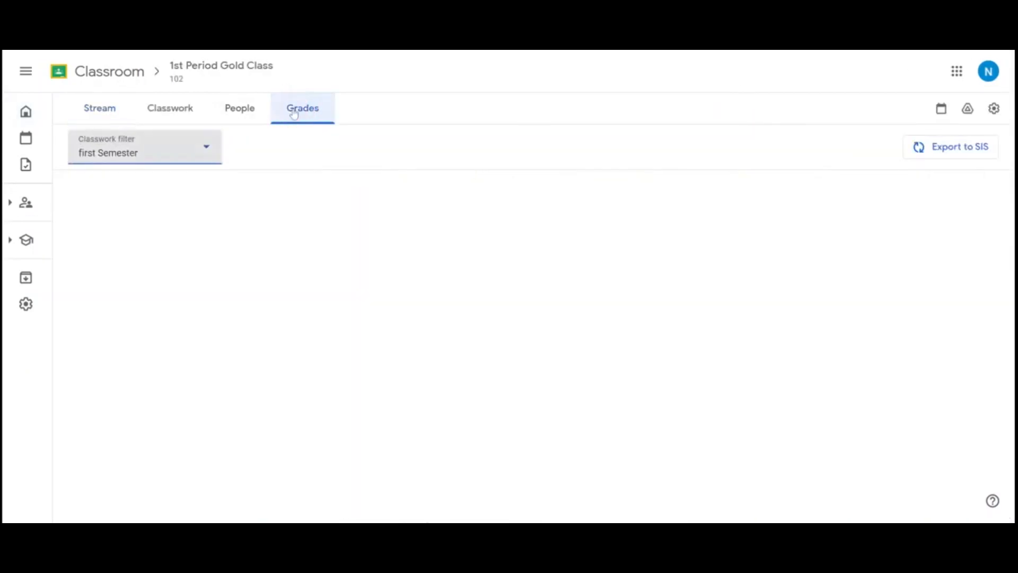